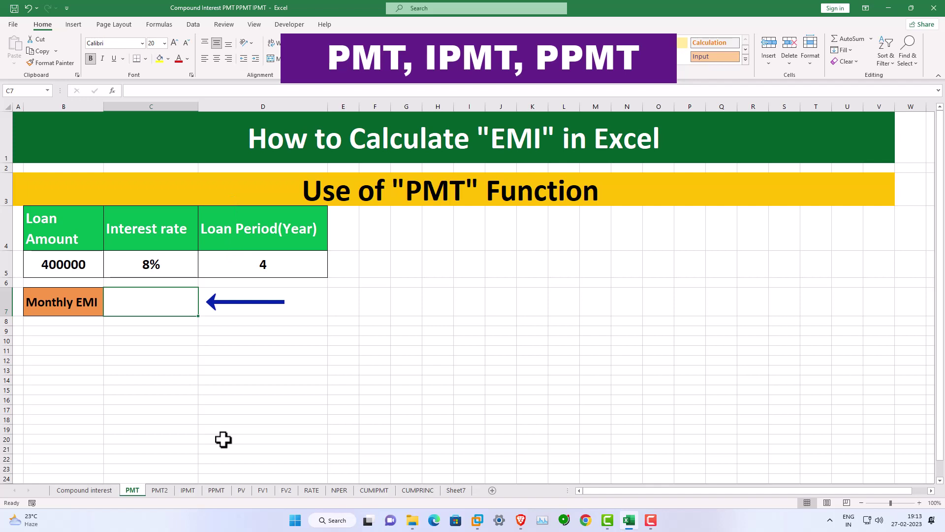
# Step: Enter =PMT(C5/12,D5*12,B5) in C7 to get the 9,765₹ monthly EMI
pyautogui.write('=')
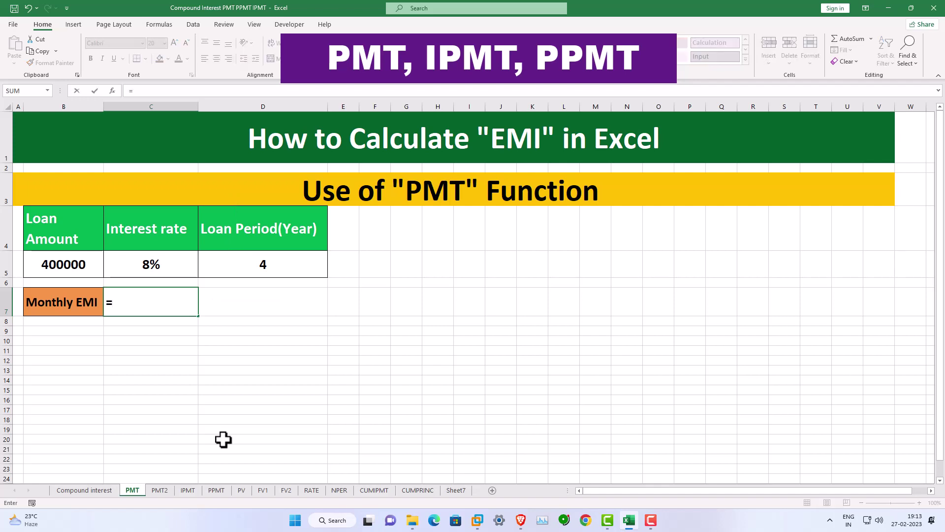
pyautogui.write('pmt(')
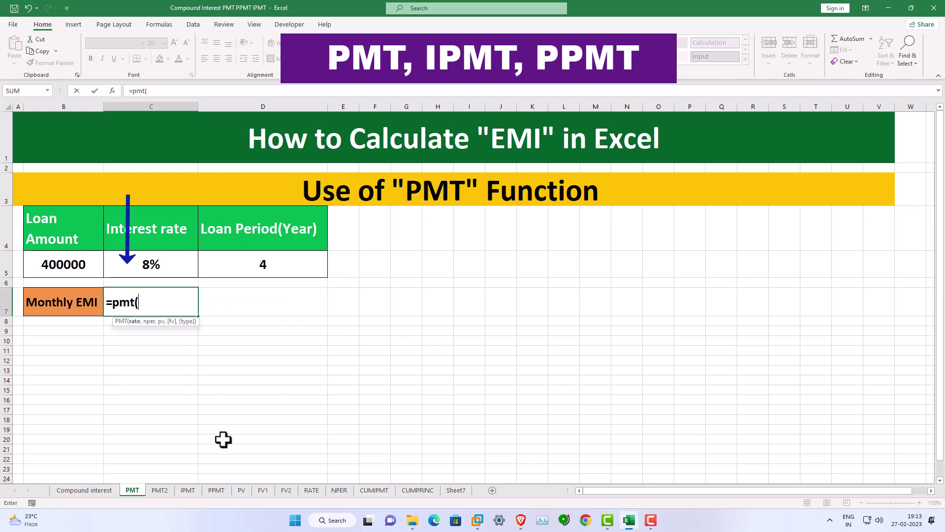
pyautogui.click(159, 268)
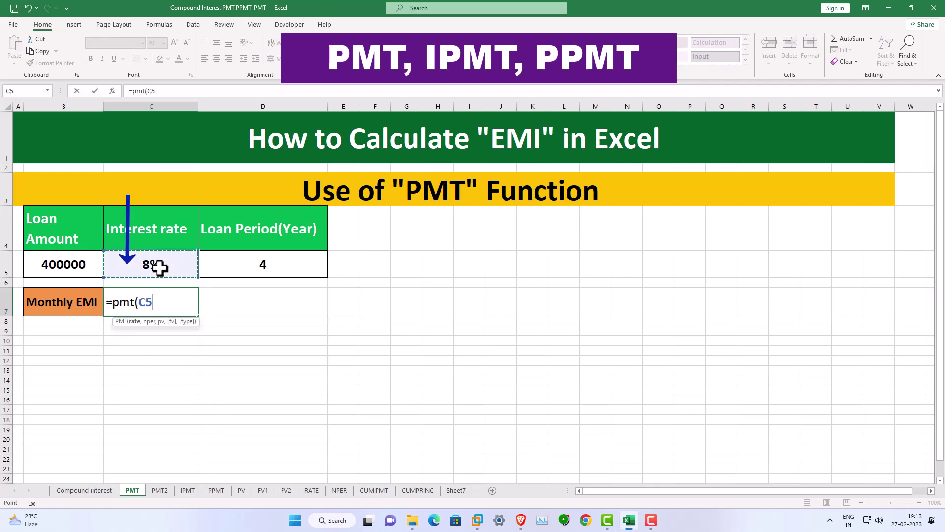
pyautogui.write('/1')
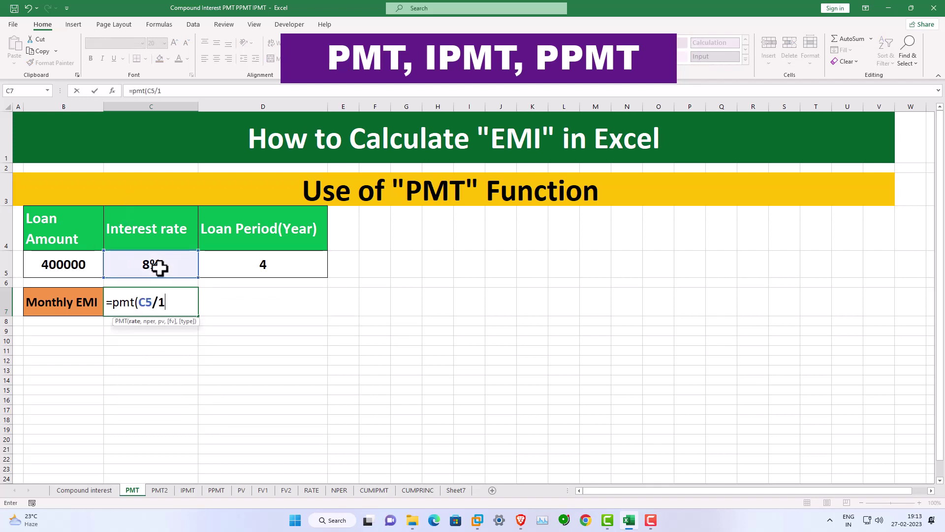
pyautogui.write('2')
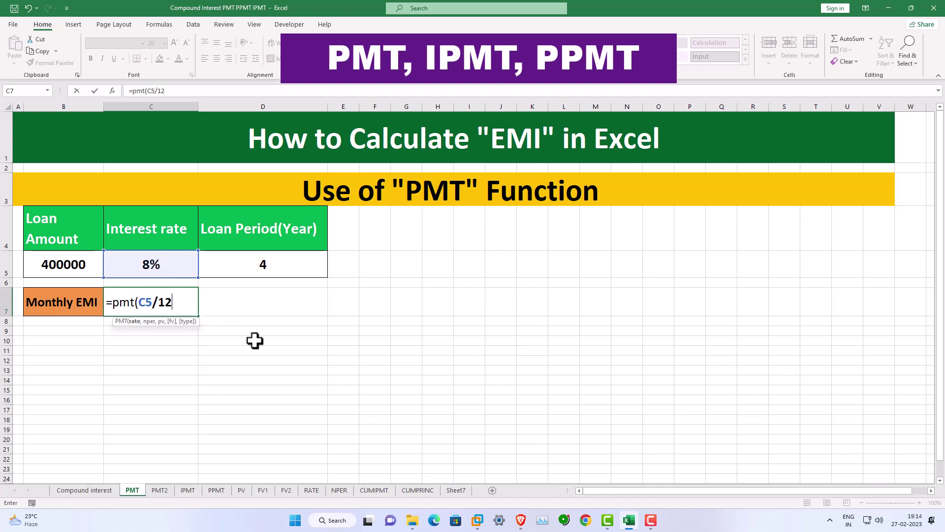
pyautogui.write(',')
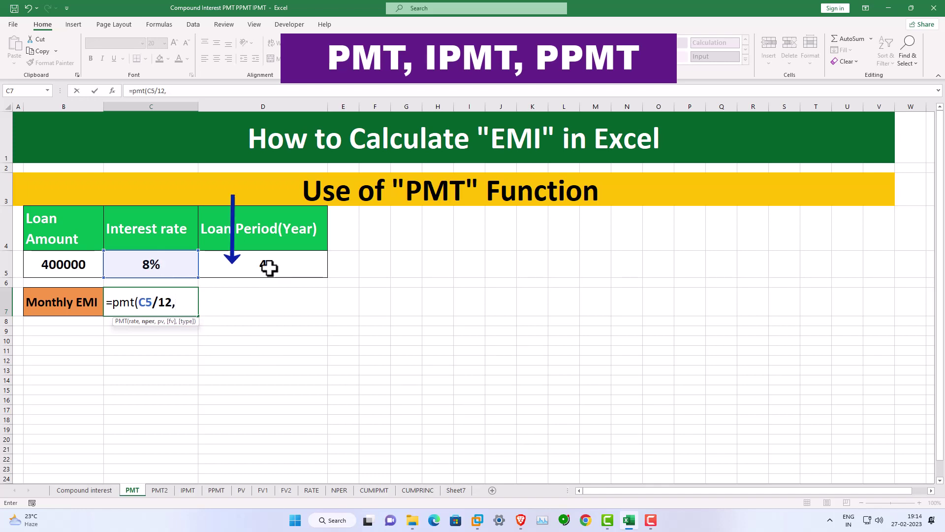
pyautogui.click(269, 268)
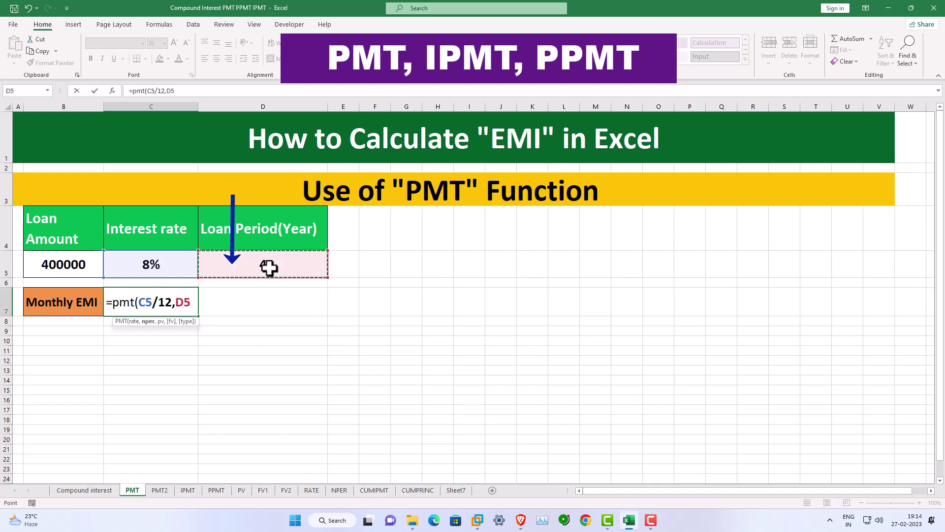
pyautogui.write('*1')
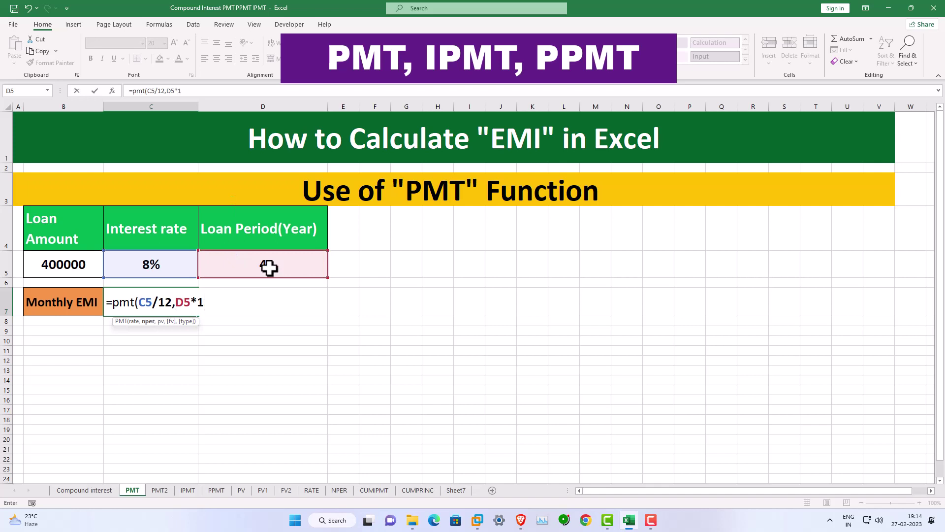
pyautogui.write('2')
pyautogui.write(',')
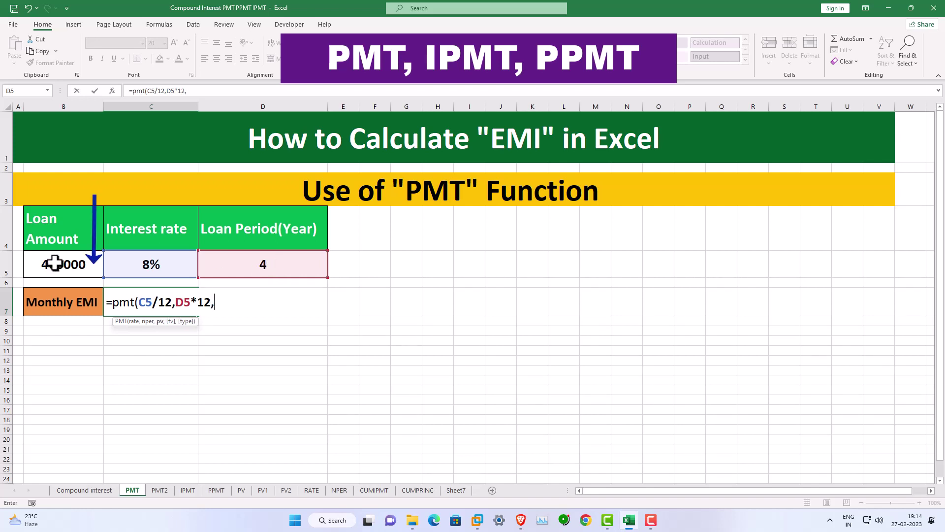
pyautogui.click(58, 265)
pyautogui.write(')')
pyautogui.press('Return')
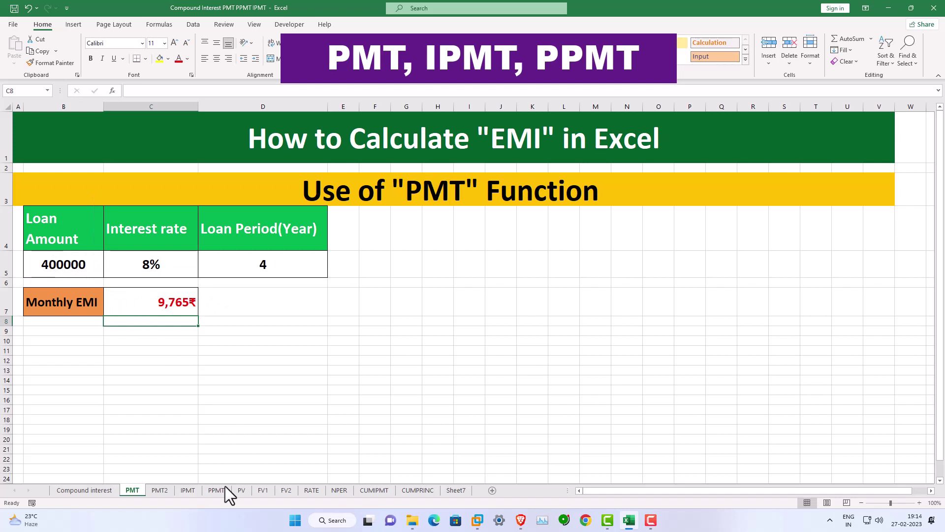
# Step: On the PMT2 sheet, review the 1000000 car price, 100000 down payment, 900000 loan, 9% and 4 years, then select C8
pyautogui.click(159, 490)
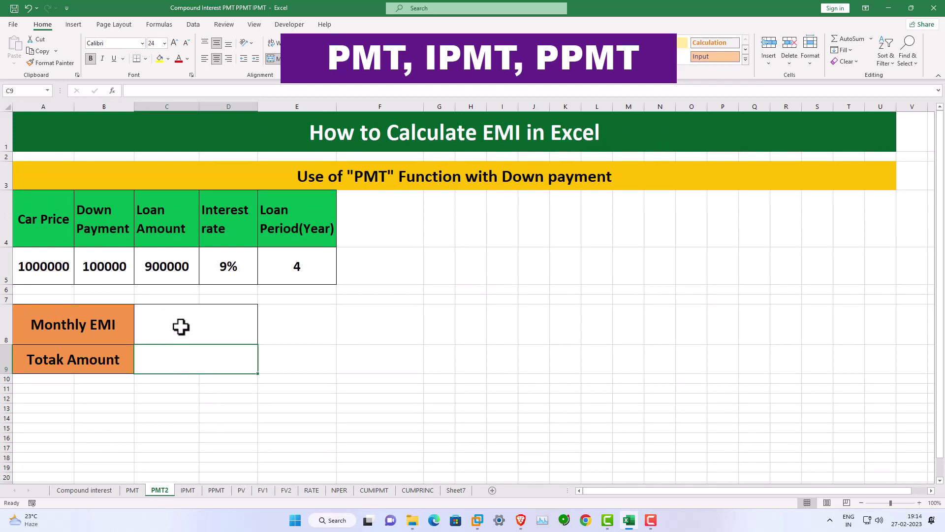
pyautogui.click(49, 274)
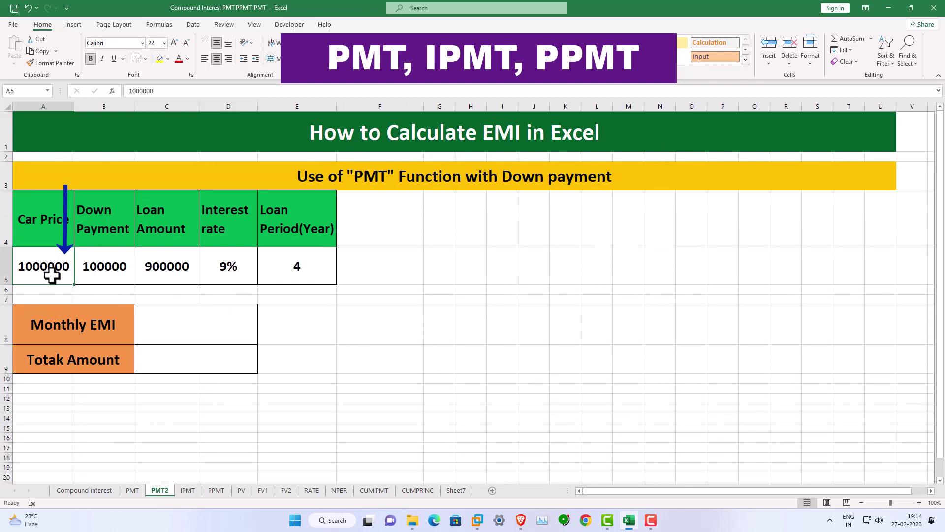
pyautogui.click(105, 274)
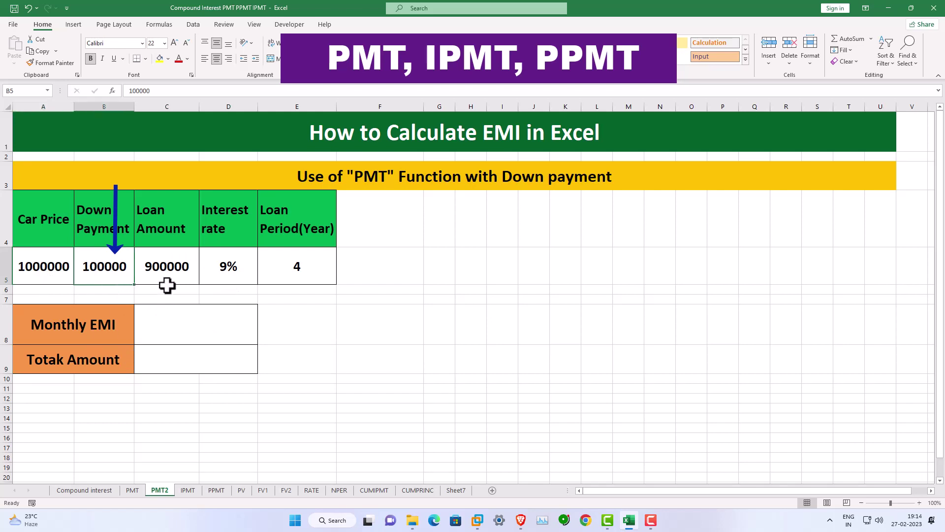
pyautogui.click(170, 268)
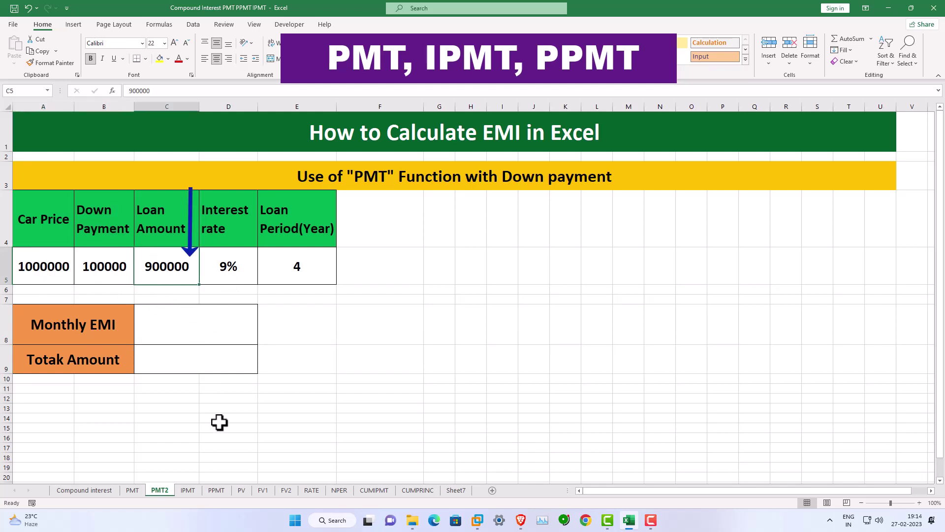
pyautogui.click(244, 278)
pyautogui.click(307, 271)
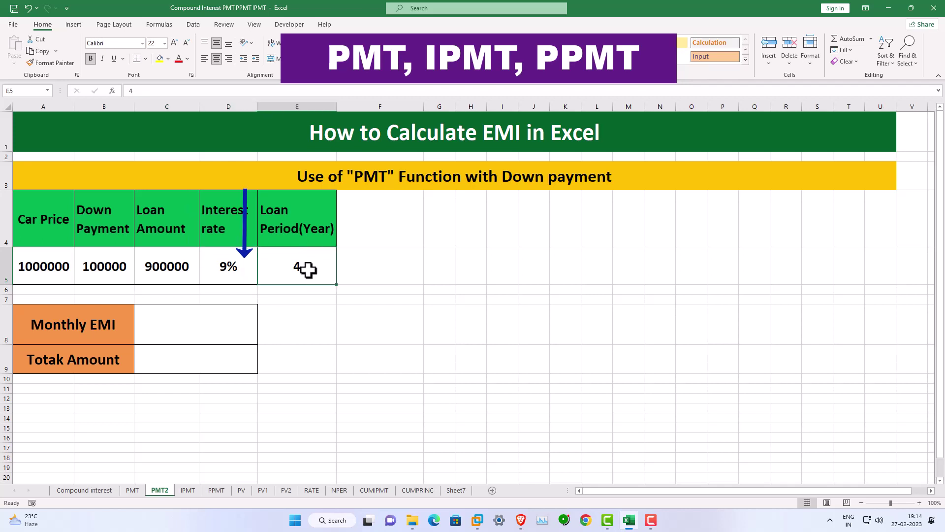
pyautogui.click(196, 328)
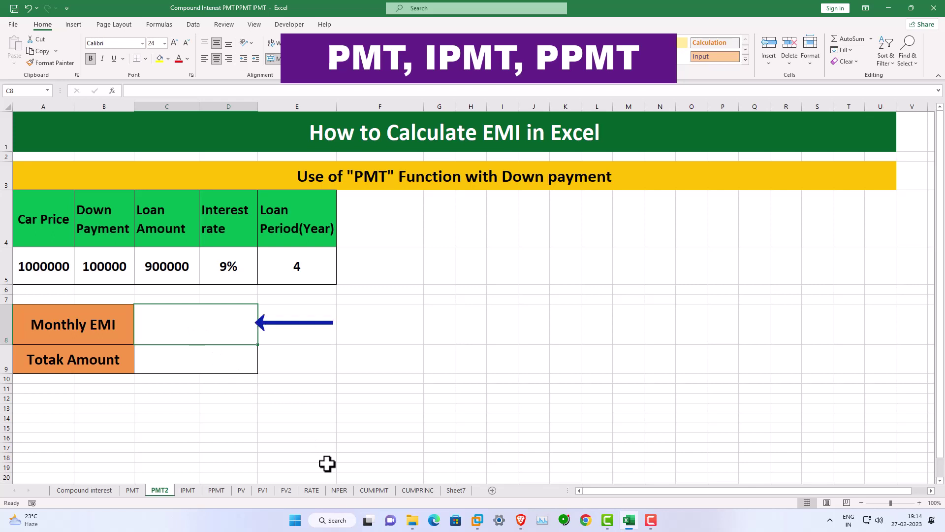
# Step: Enter =PMT(D5/12,E5*12,C5) in C8 for a 22,397₹ monthly EMI
pyautogui.write('=p')
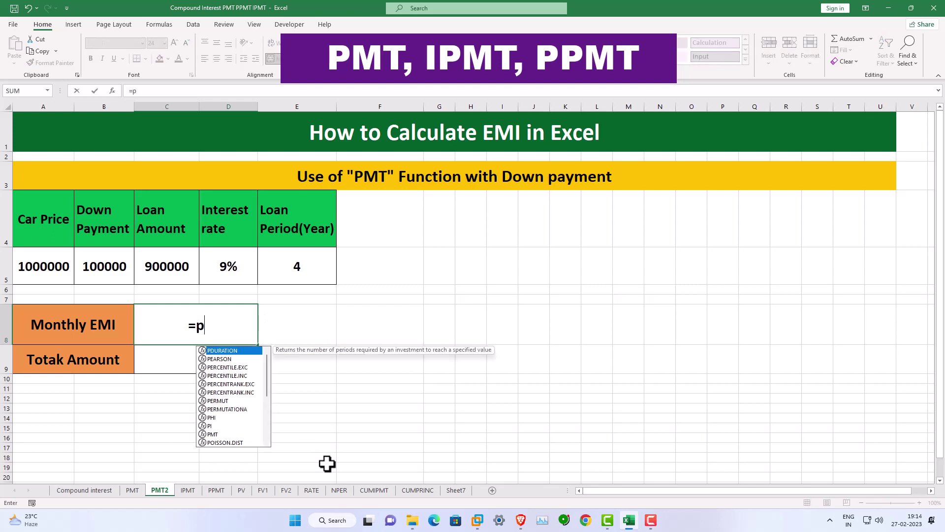
pyautogui.write('mt(')
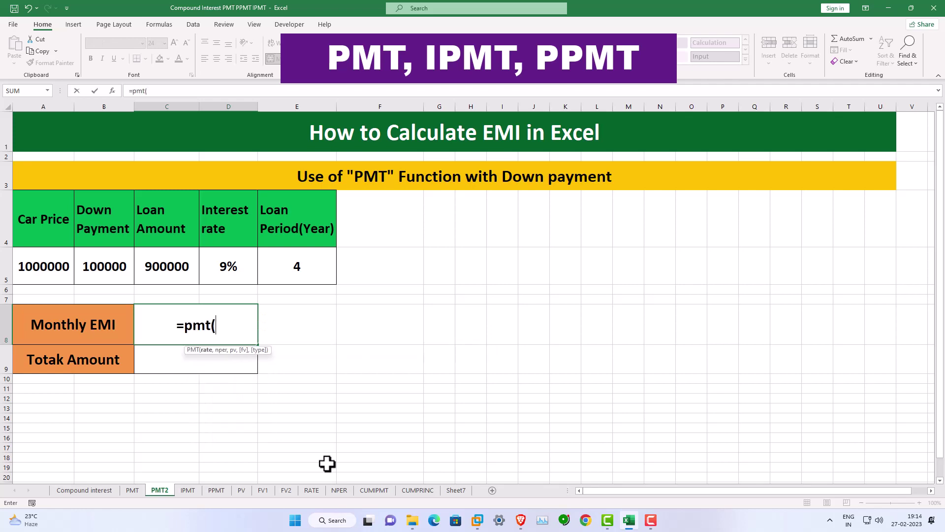
pyautogui.click(236, 270)
pyautogui.write('/')
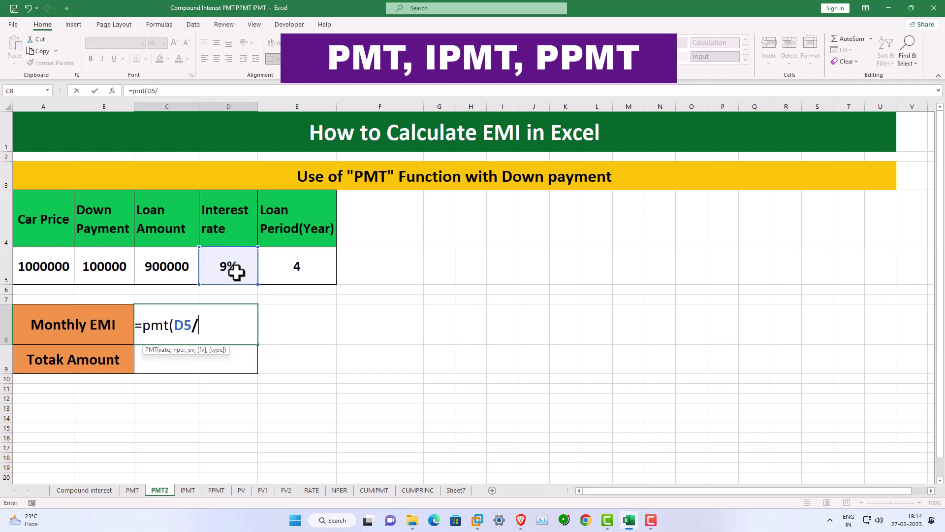
pyautogui.write('12')
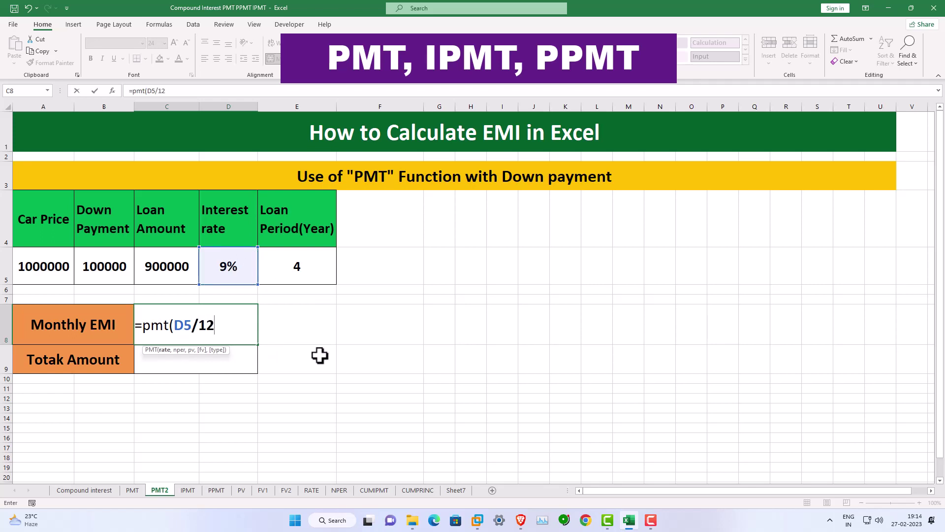
pyautogui.write(',')
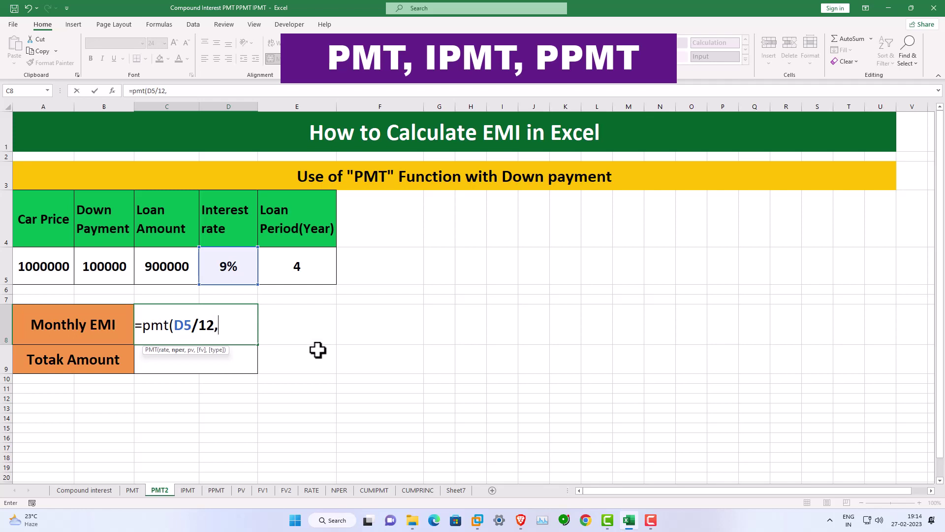
pyautogui.click(295, 270)
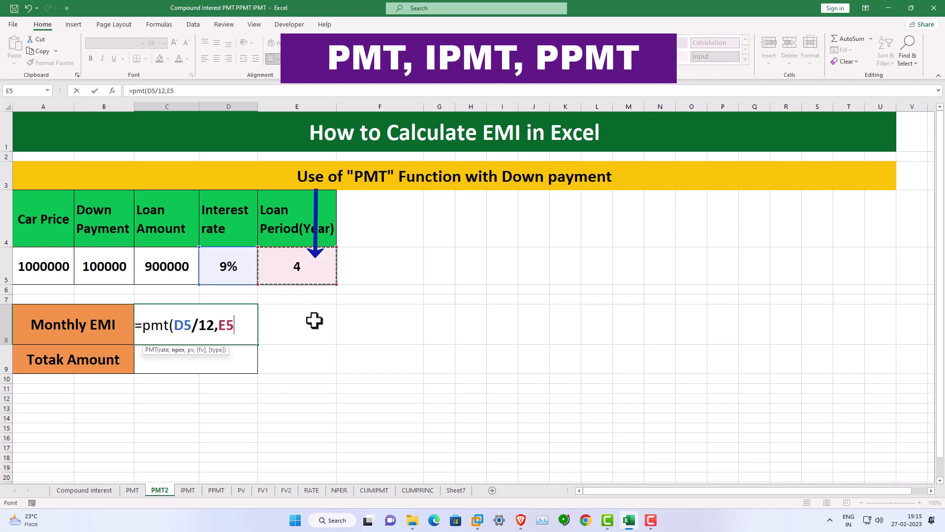
pyautogui.write('*')
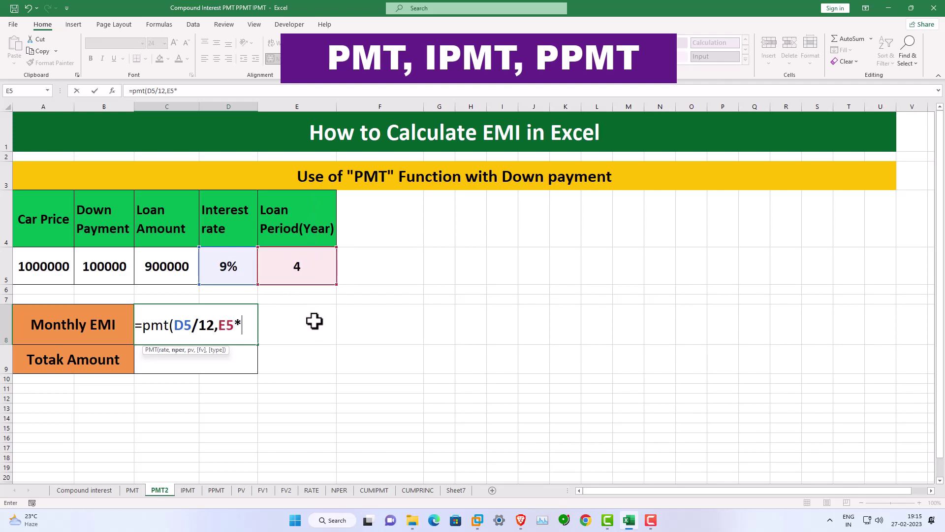
pyautogui.write('12')
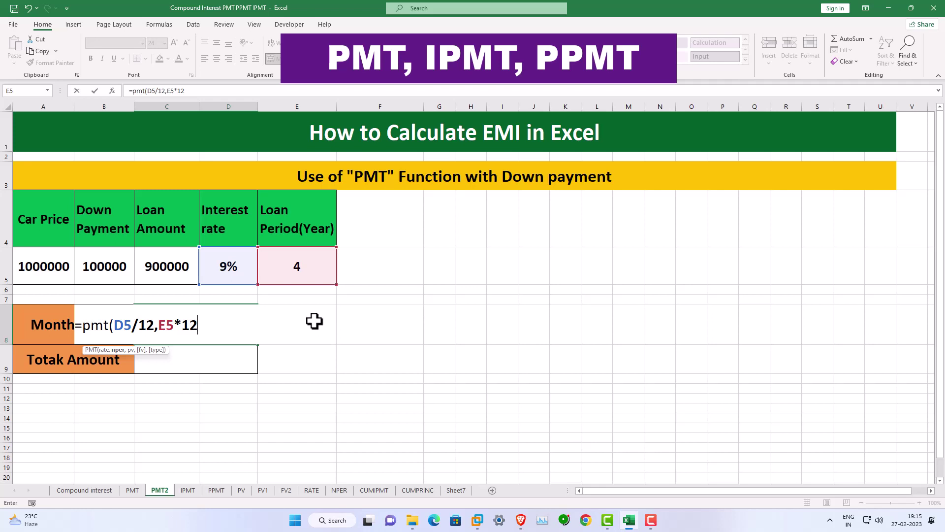
pyautogui.write(',')
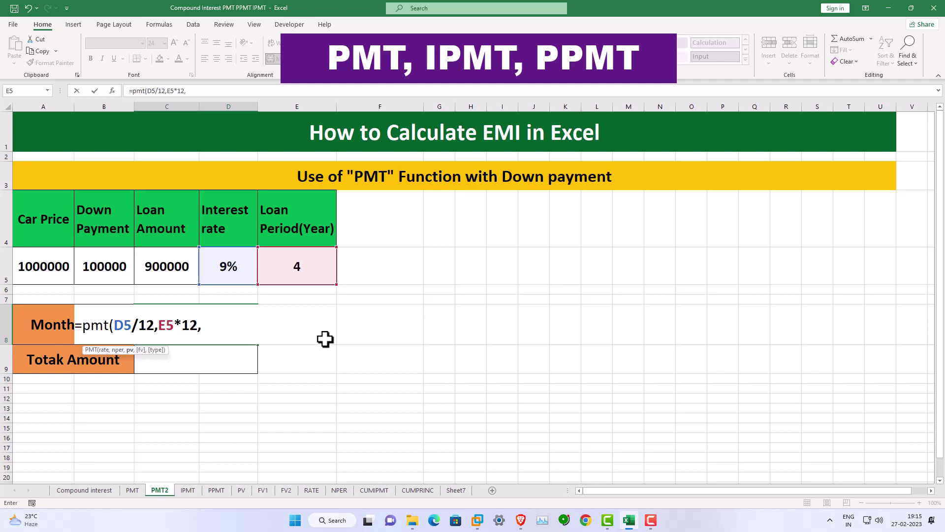
pyautogui.click(169, 268)
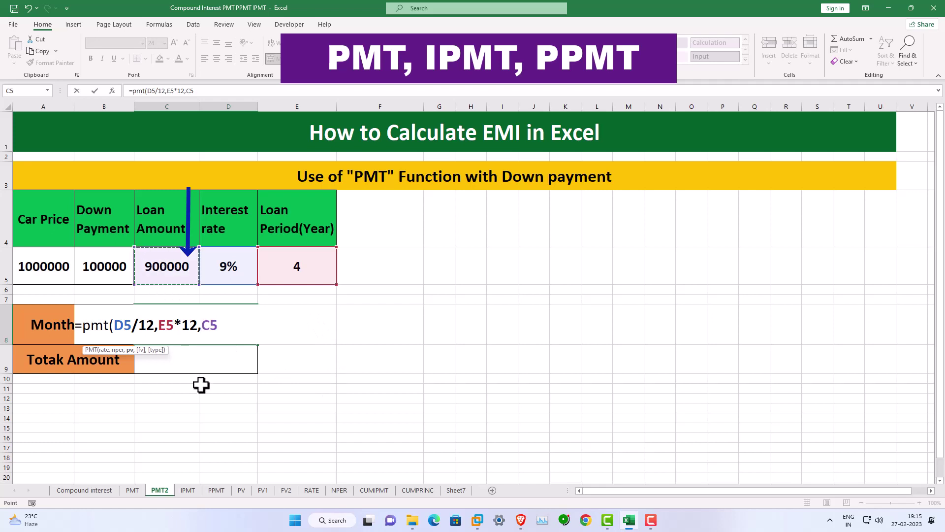
pyautogui.write(')')
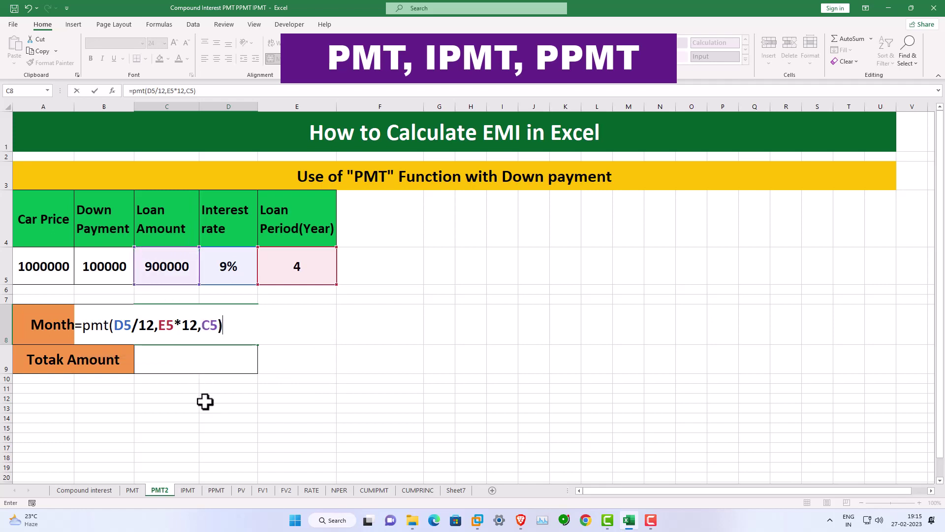
pyautogui.press('Return')
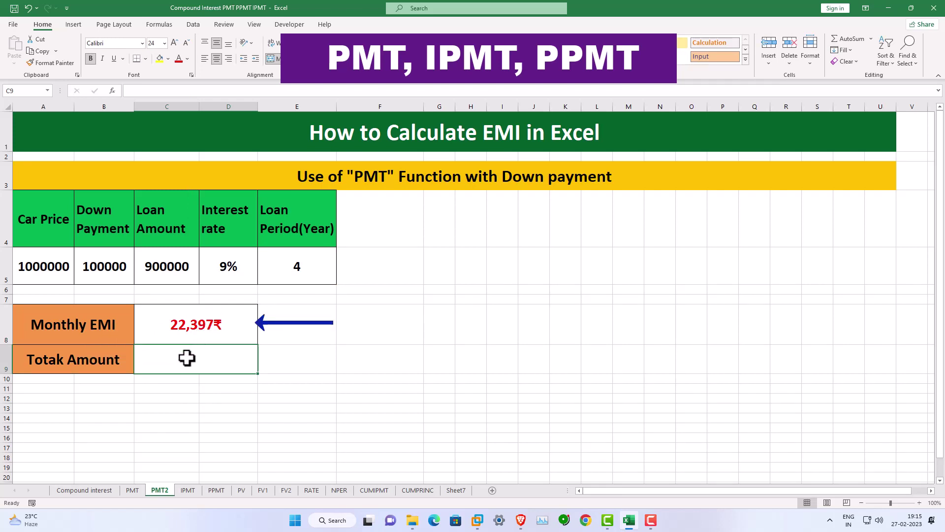
# Step: Compute the total amount in C9 as =C8*48, giving 10,75,034₹
pyautogui.write('=')
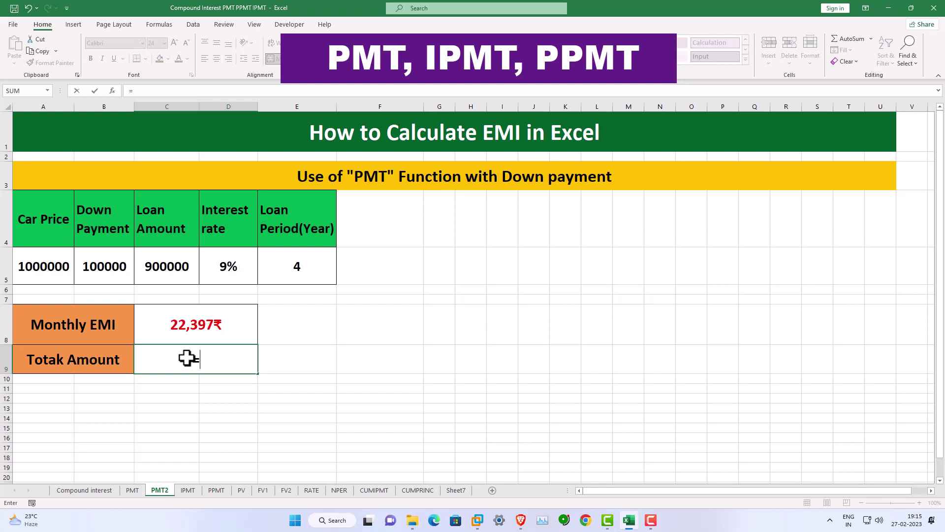
pyautogui.click(193, 328)
pyautogui.write('*')
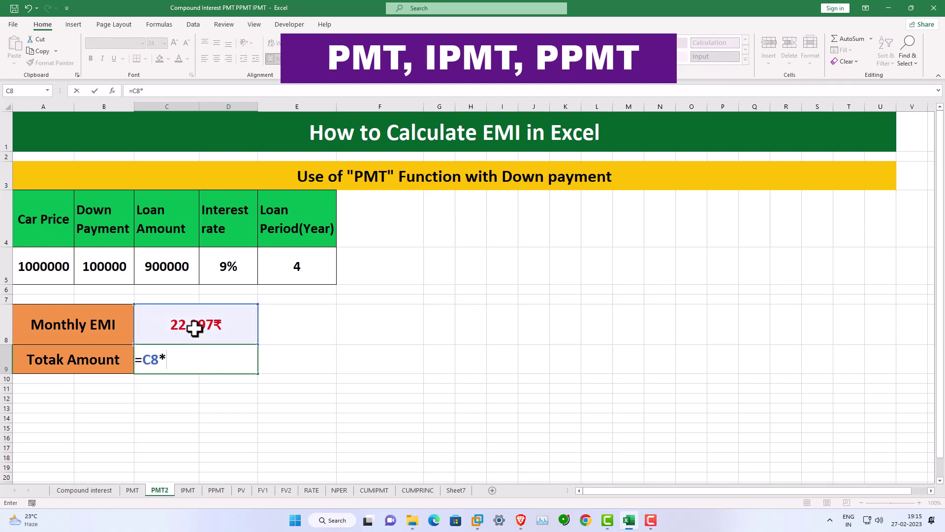
pyautogui.write('48')
pyautogui.press('Return')
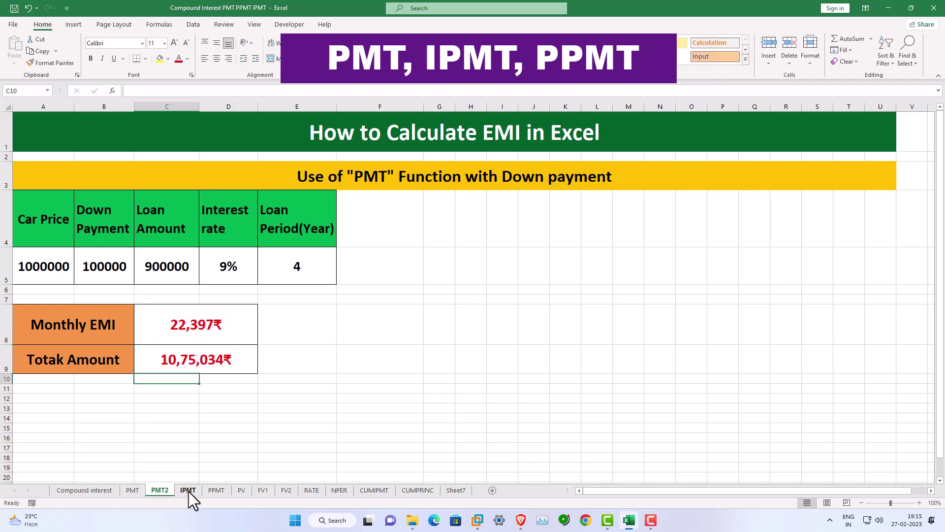
pyautogui.click(188, 491)
# Step: Review the IPMT sheet's 400000 loan, 9% rate, 4-year period and C6 EMI, then select C9
pyautogui.click(258, 379)
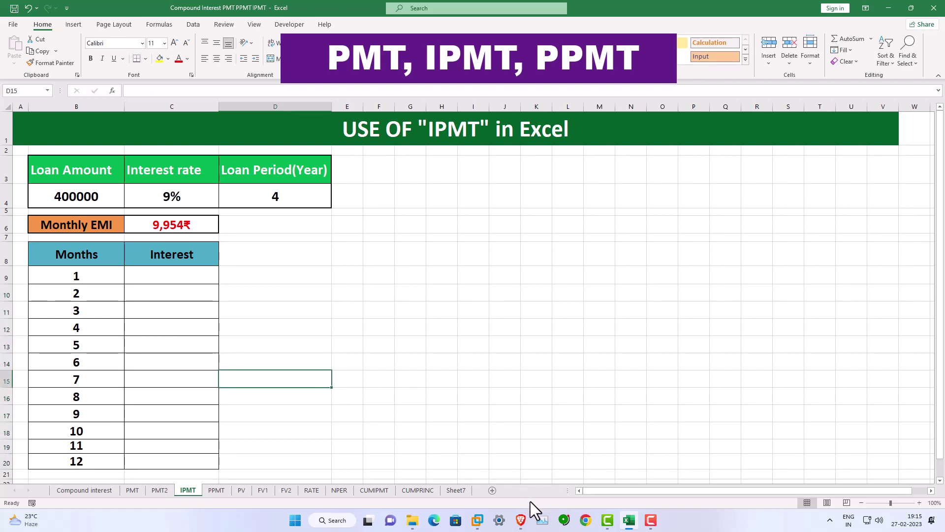
pyautogui.click(191, 276)
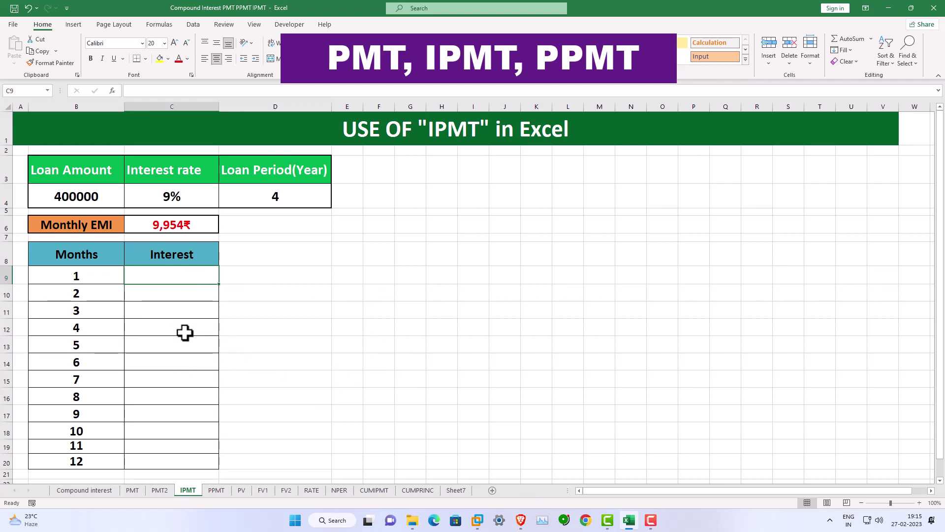
pyautogui.click(81, 196)
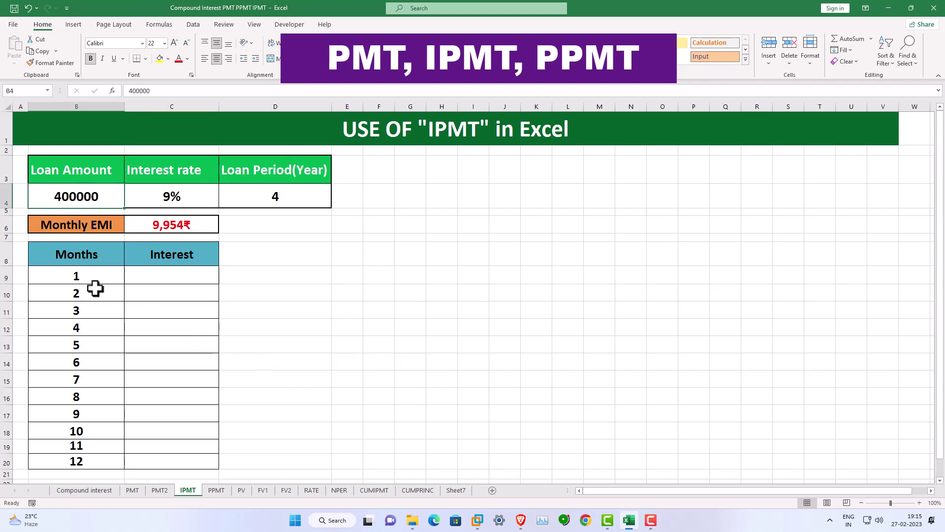
pyautogui.click(202, 197)
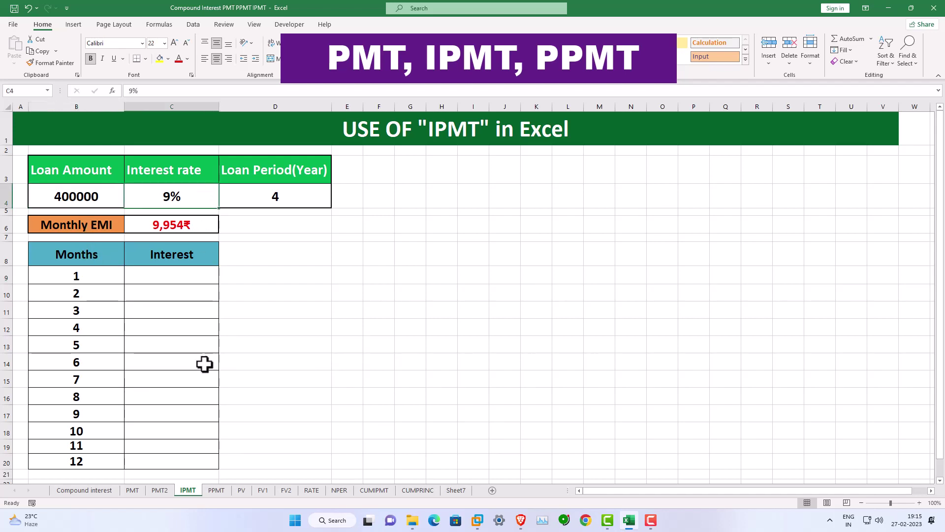
pyautogui.click(308, 204)
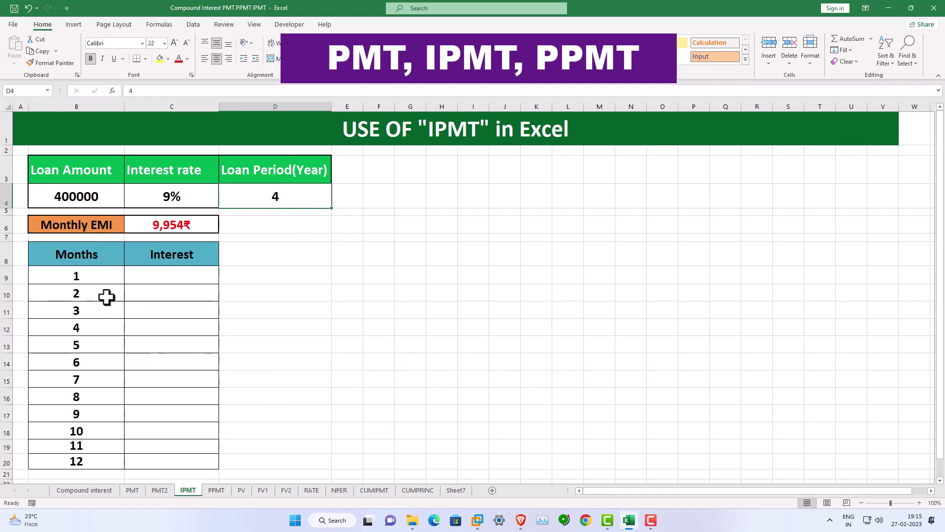
pyautogui.click(160, 225)
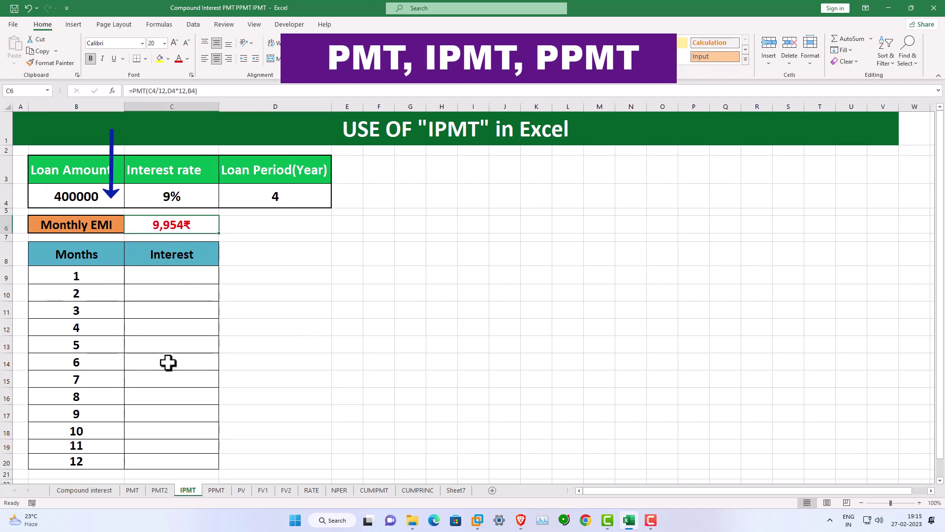
pyautogui.click(164, 276)
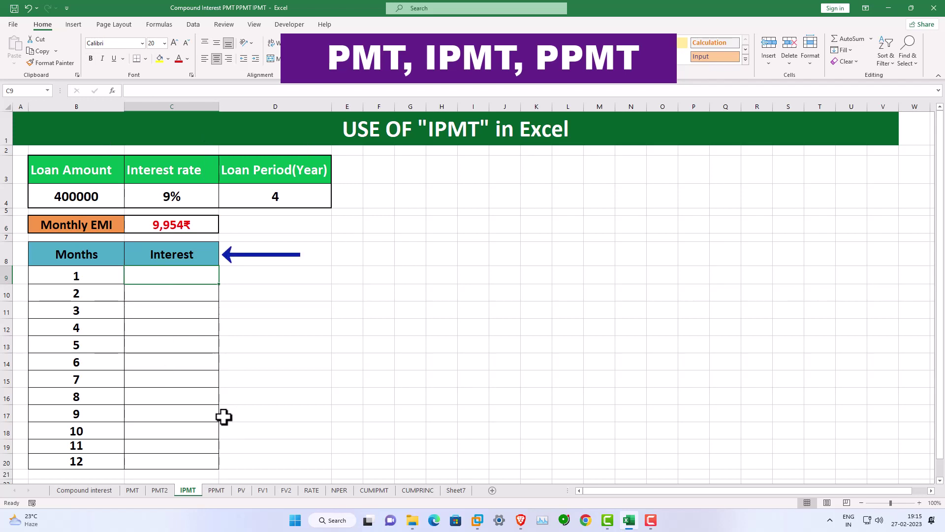
# Step: Enter =IPMT($C$4/12,B9,$D$4*12,$B$4) in C9 for month 1 interest of ₹3,000.00
pyautogui.write('=')
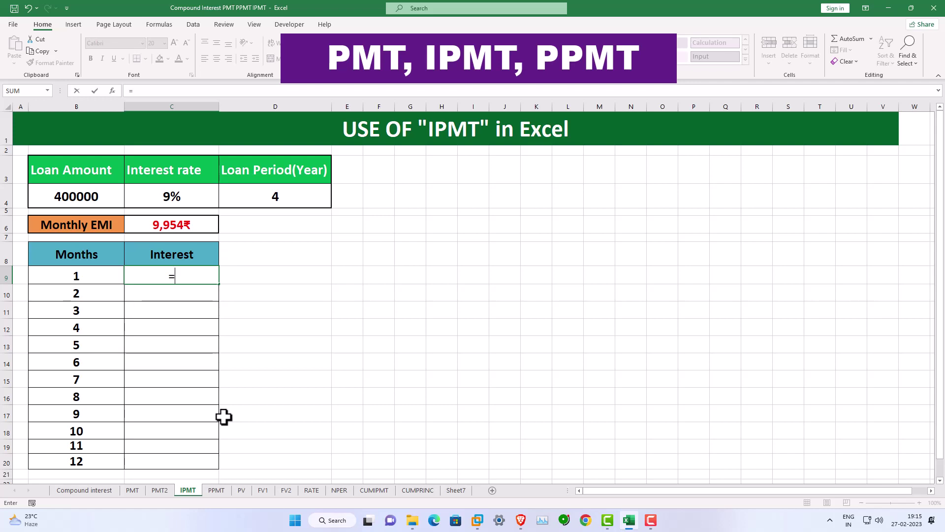
pyautogui.write('ipmt')
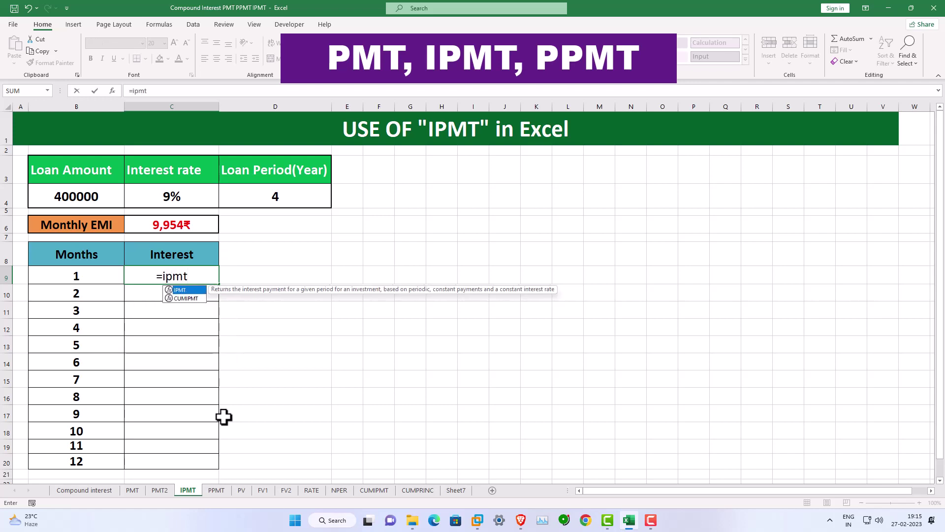
pyautogui.write('(')
pyautogui.click(187, 196)
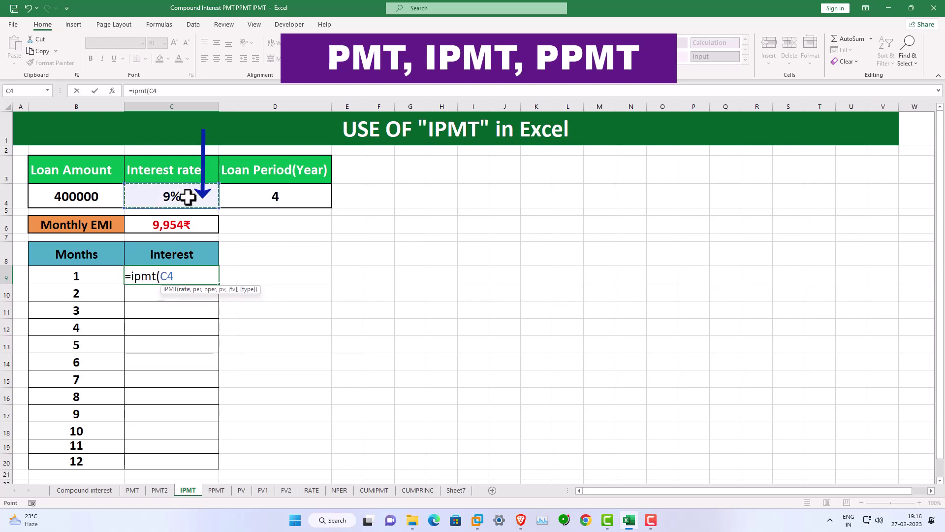
pyautogui.press('F4')
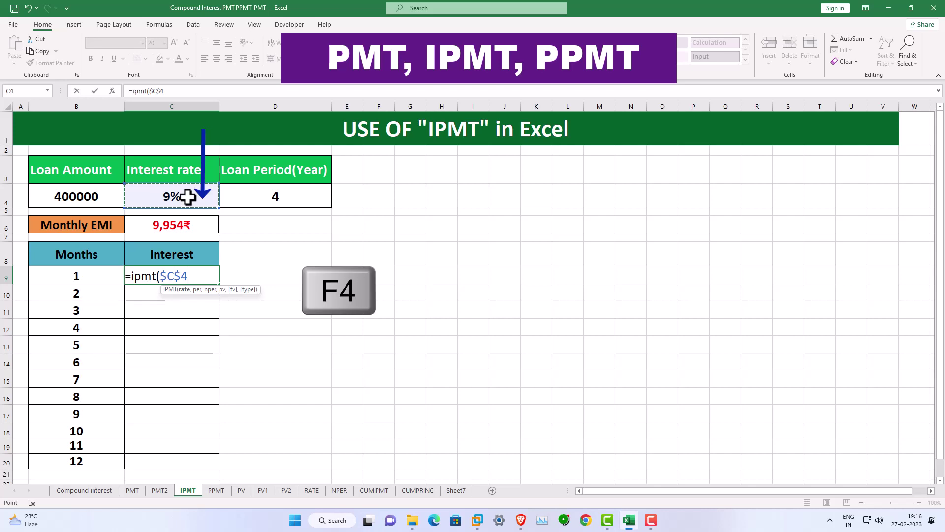
pyautogui.write('/1')
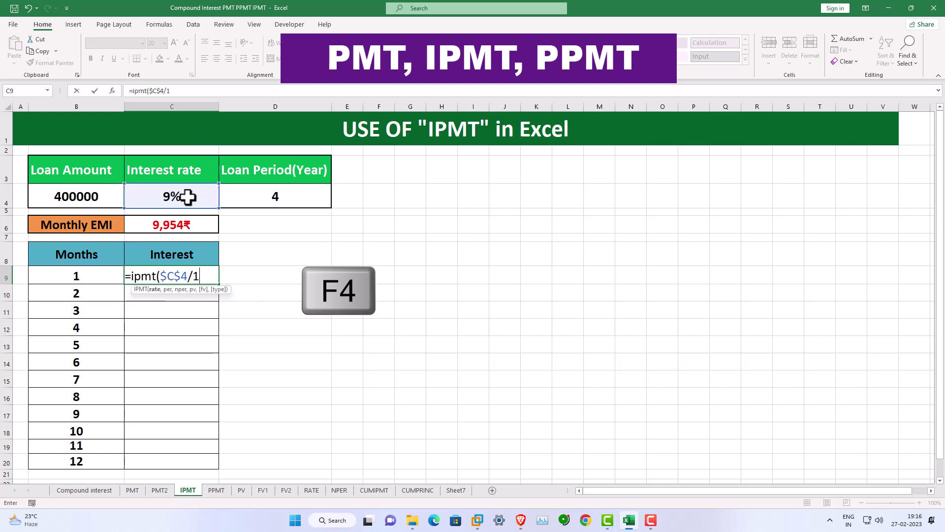
pyautogui.write('2,')
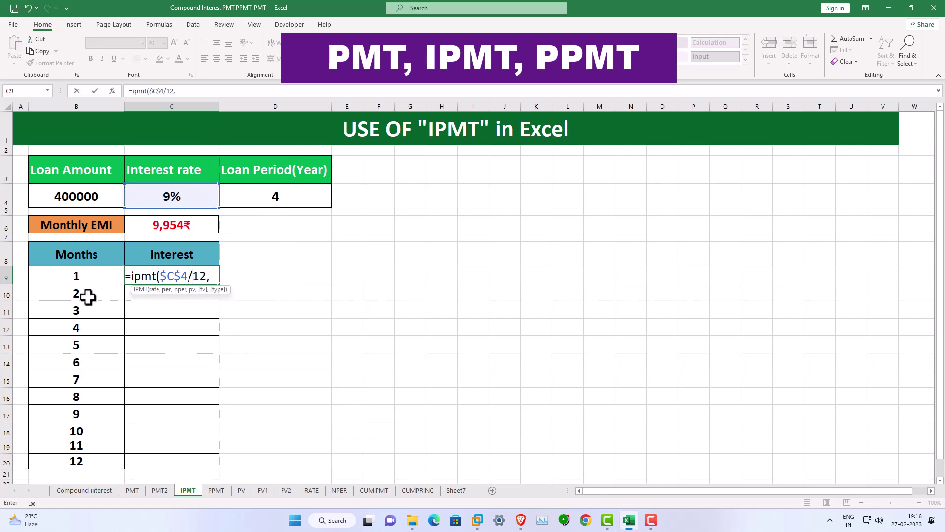
pyautogui.click(79, 275)
pyautogui.write(',')
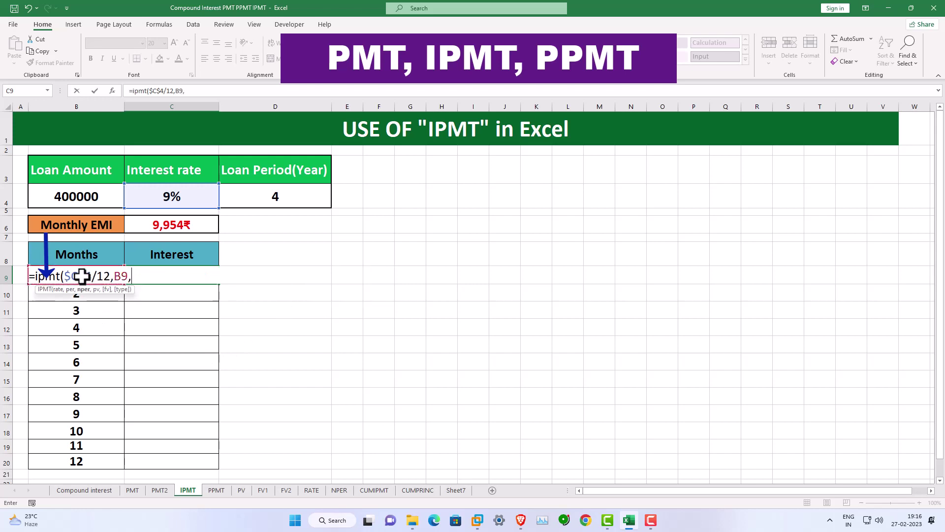
pyautogui.click(257, 198)
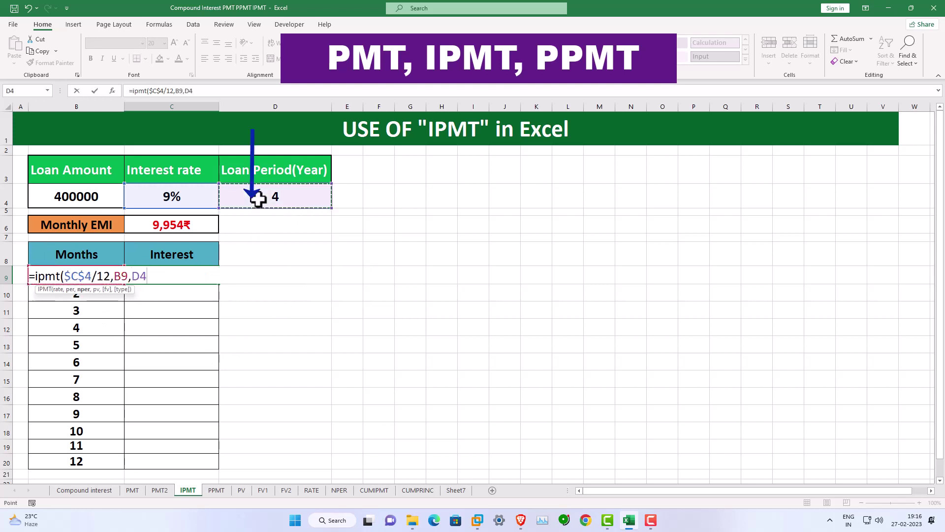
pyautogui.press('F4')
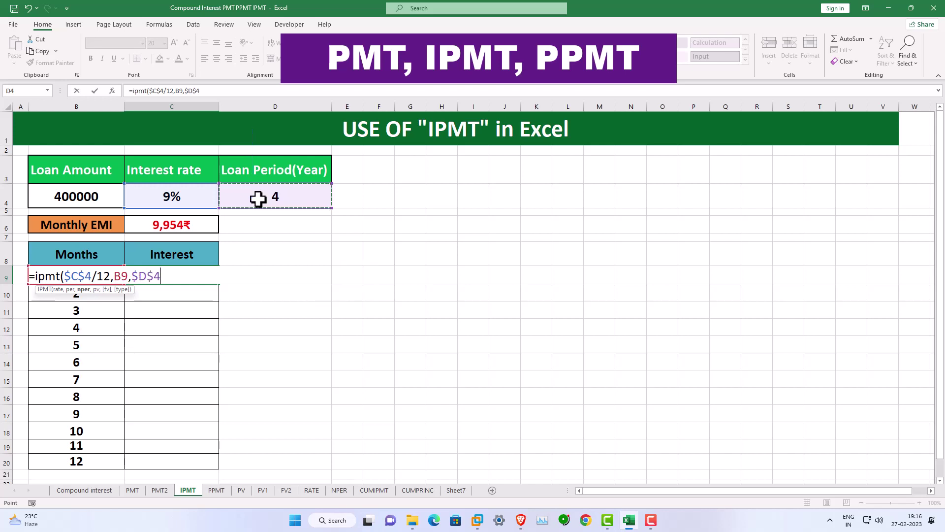
pyautogui.write('*12')
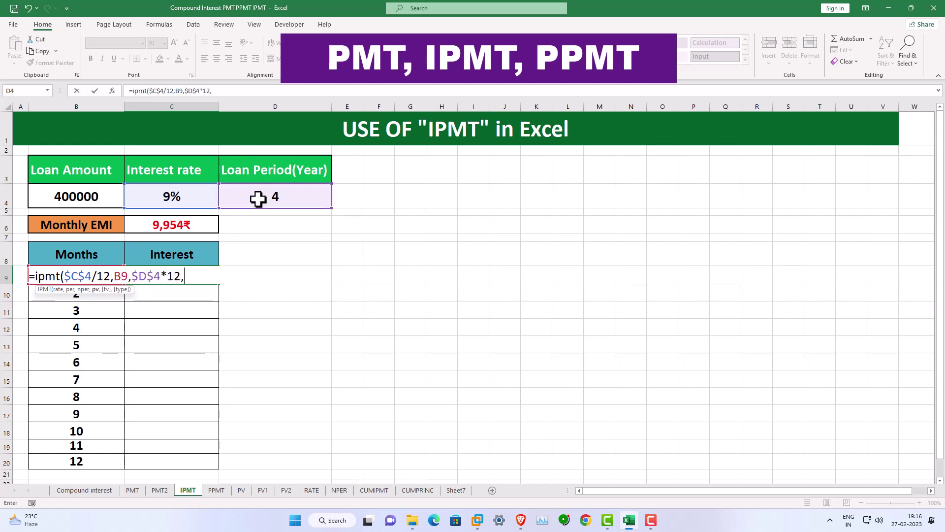
pyautogui.write(',')
pyautogui.click(86, 200)
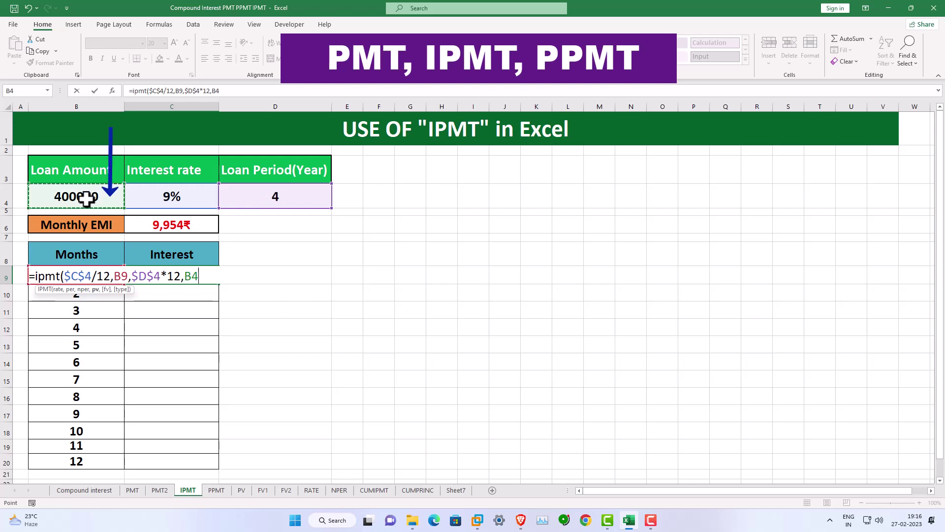
pyautogui.press('F4')
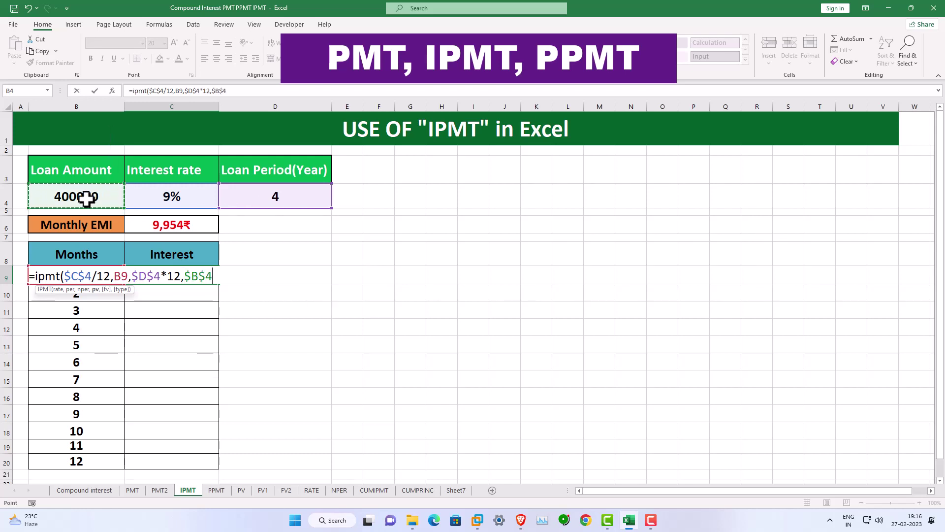
pyautogui.press('Return')
# Step: Fill the interest formula down to month 12, ending at ₹2,404.29
pyautogui.click(216, 281)
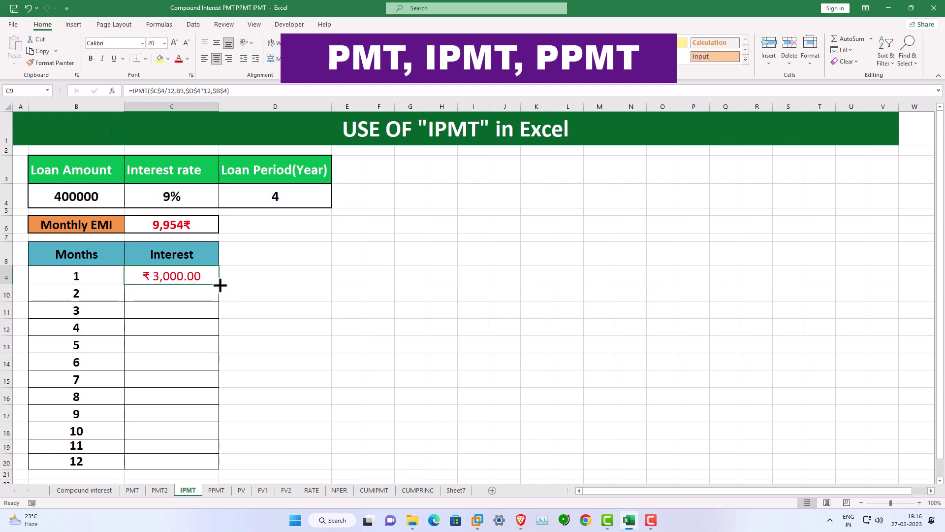
pyautogui.doubleClick(220, 285)
pyautogui.click(399, 347)
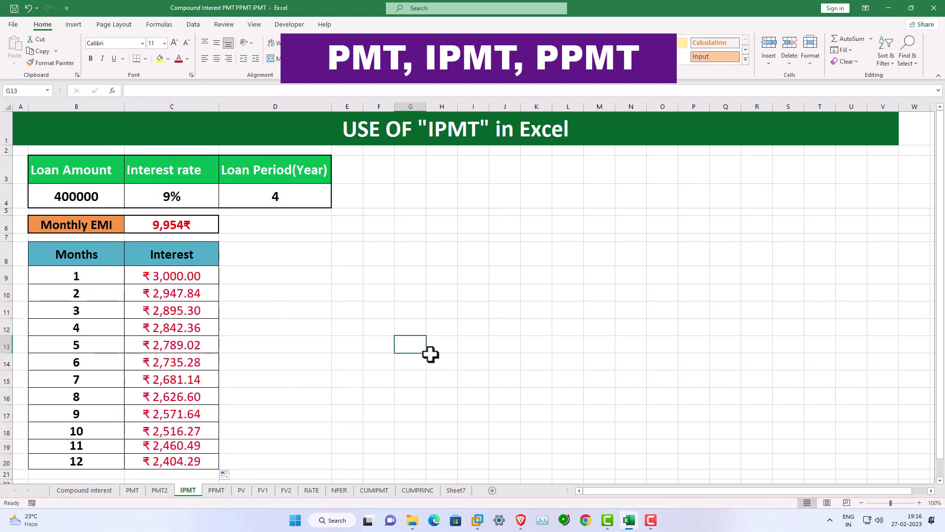
# Step: Switch to the PPMT sheet with the 400000 loan at 9% over 4 years and 9,954₹ EMI
pyautogui.click(219, 490)
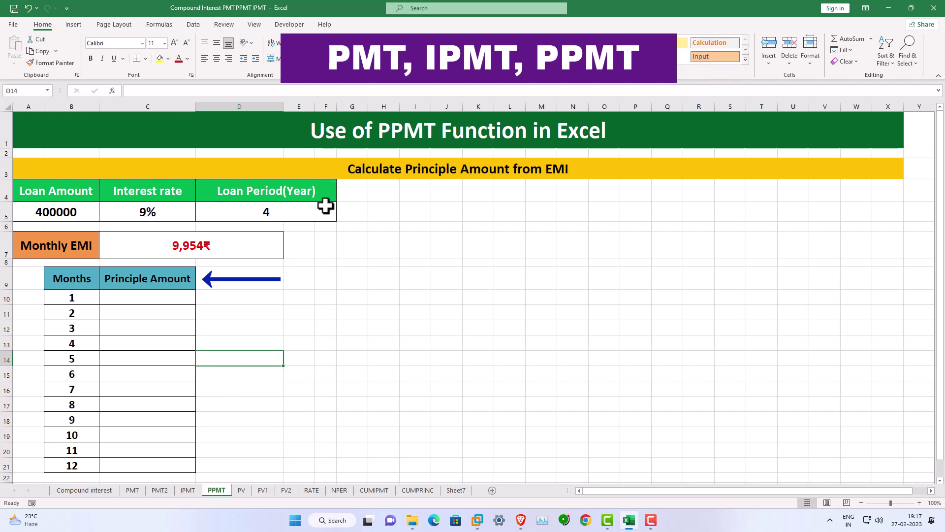
# Step: Enter =PPMT($C$5/12,B10,$D$5*12,$A$5) in C10 for month 1 principal of ₹6,954.02
pyautogui.press('Left')
pyautogui.press('Up')
pyautogui.press('Up')
pyautogui.press('Up')
pyautogui.write('=p')
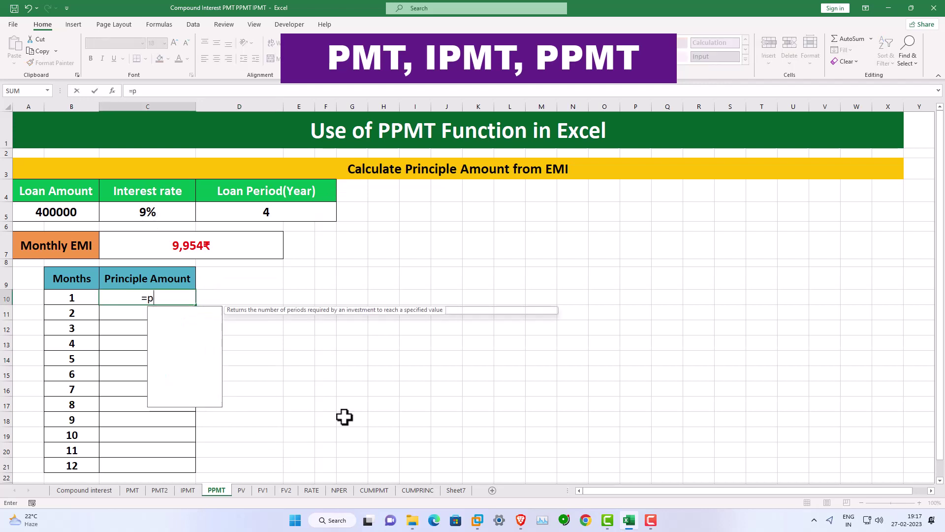
pyautogui.write('pmt(')
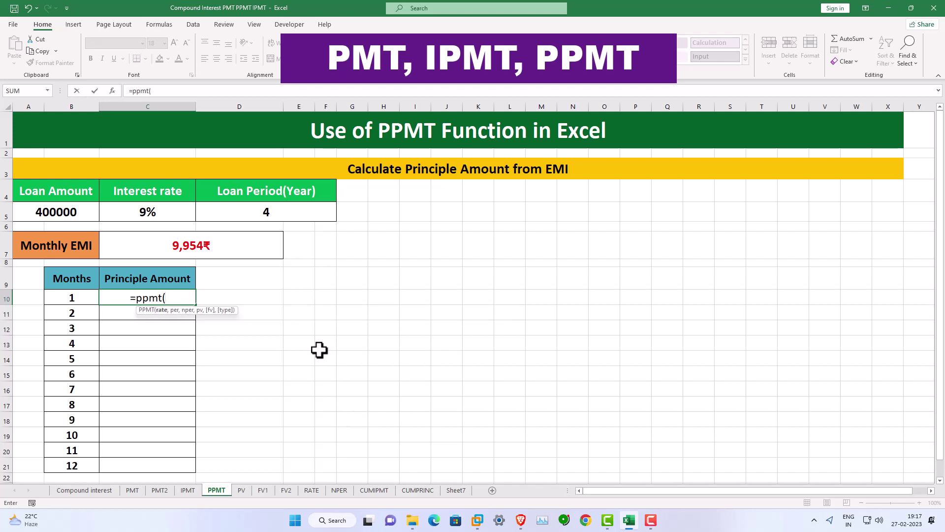
pyautogui.click(174, 209)
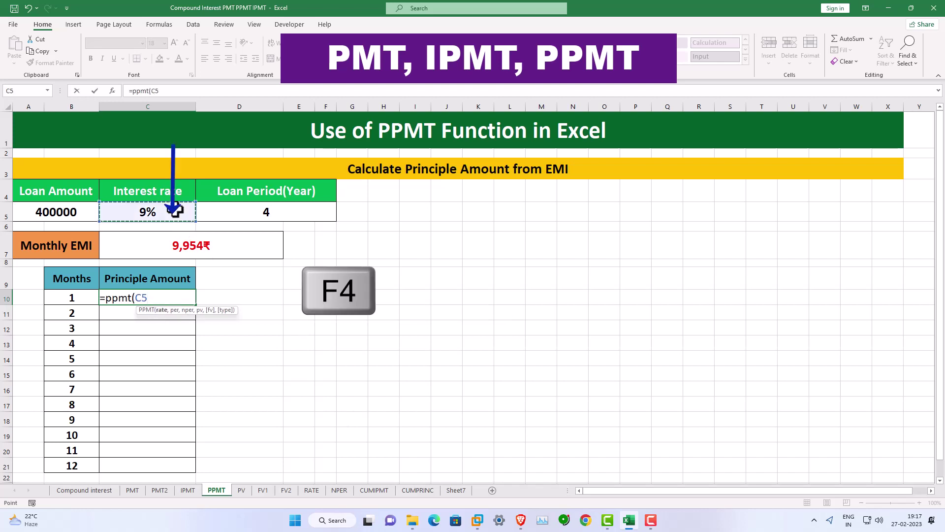
pyautogui.press('F4')
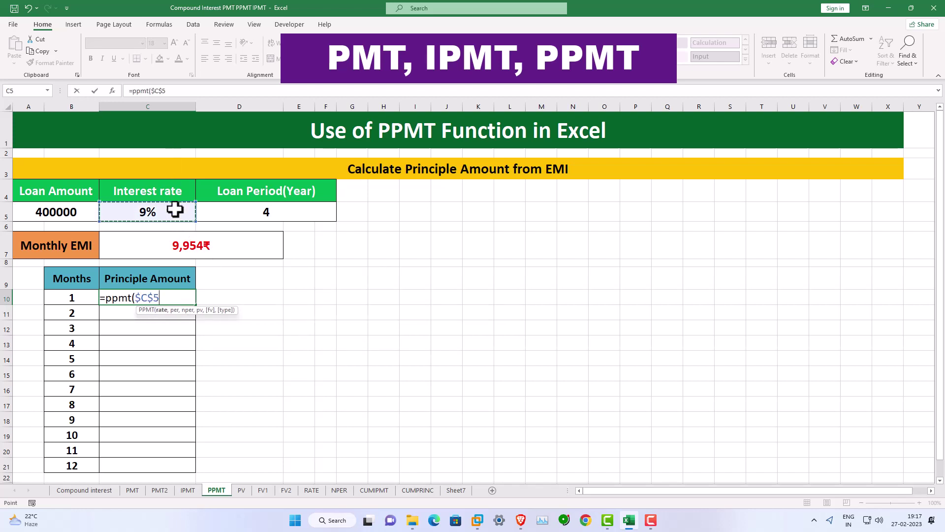
pyautogui.write('/12')
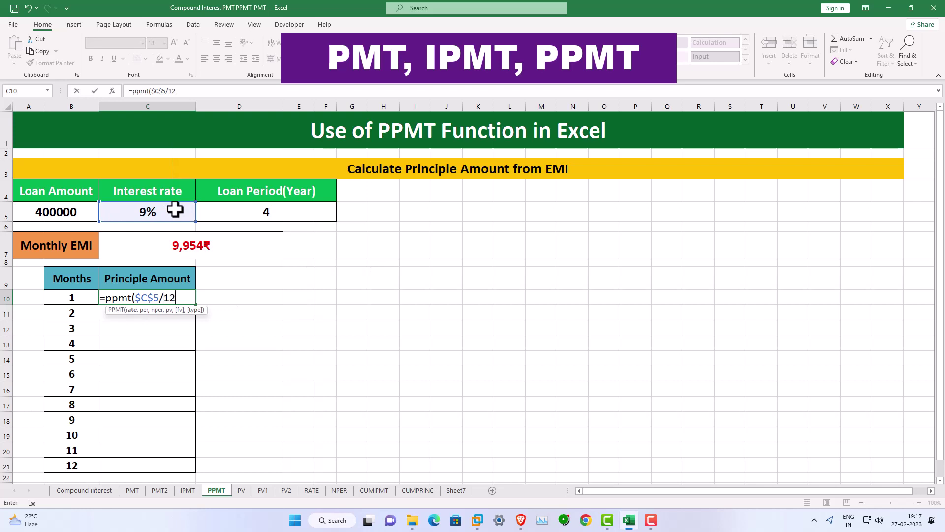
pyautogui.write(',')
pyautogui.click(77, 298)
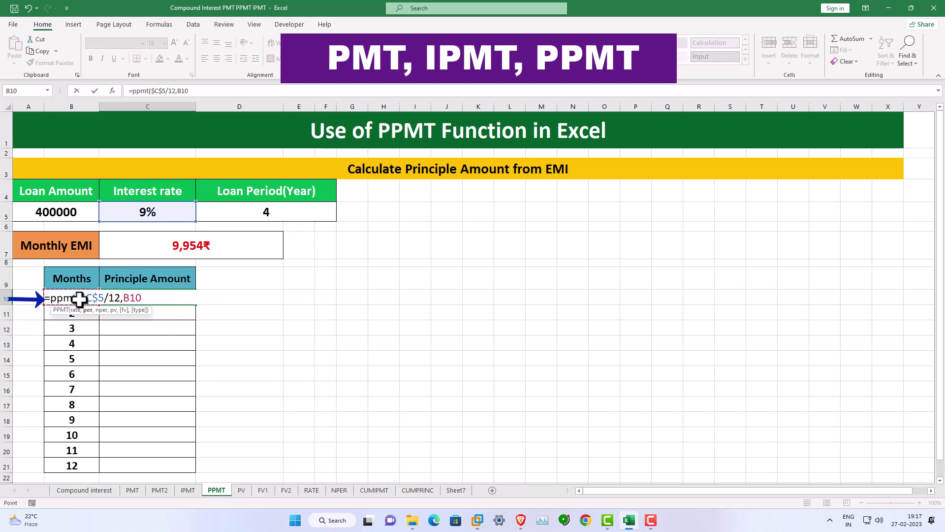
pyautogui.write(',')
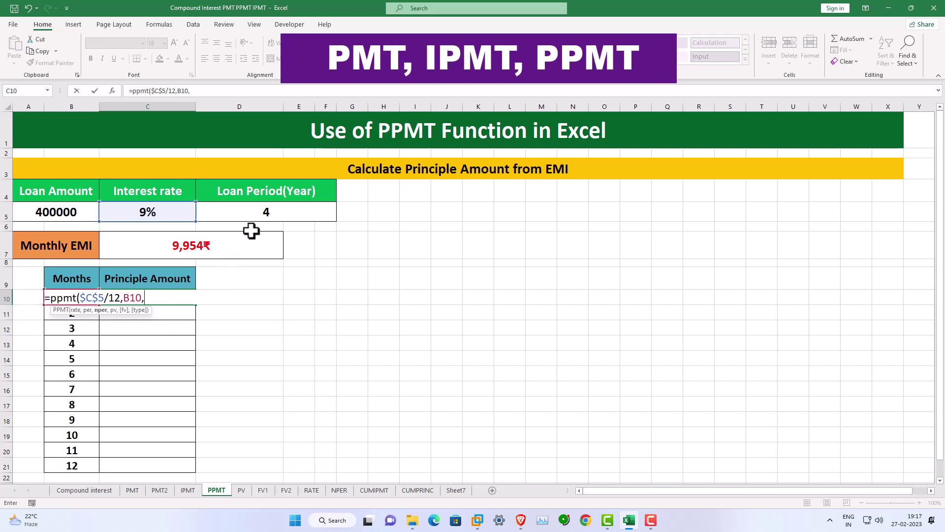
pyautogui.click(251, 210)
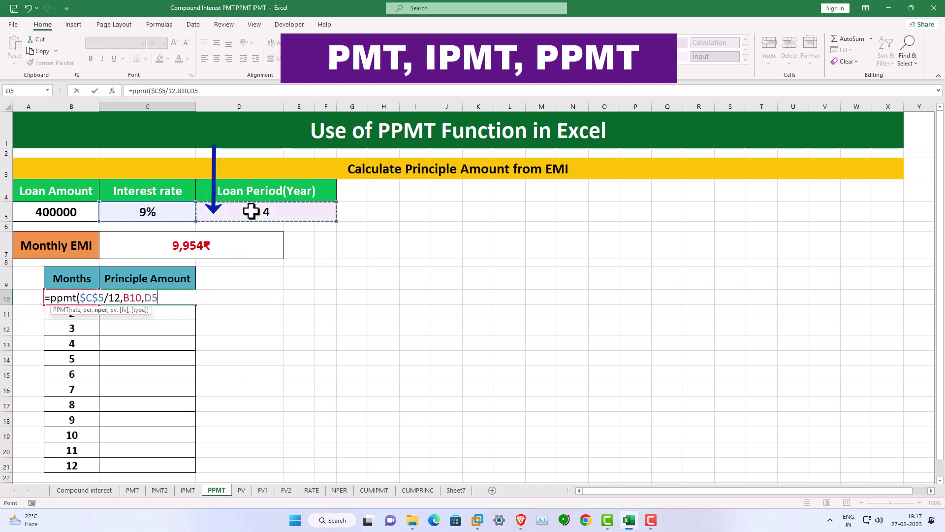
pyautogui.press('F4')
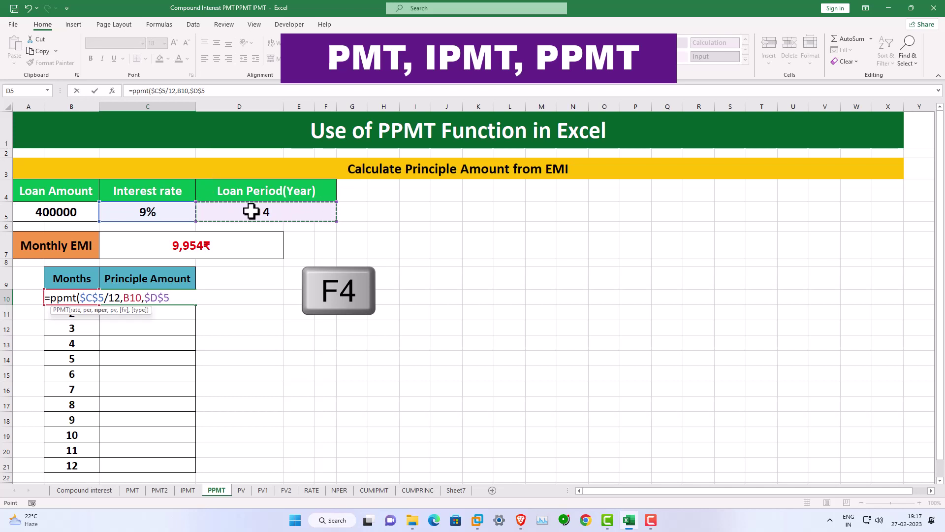
pyautogui.write('*12')
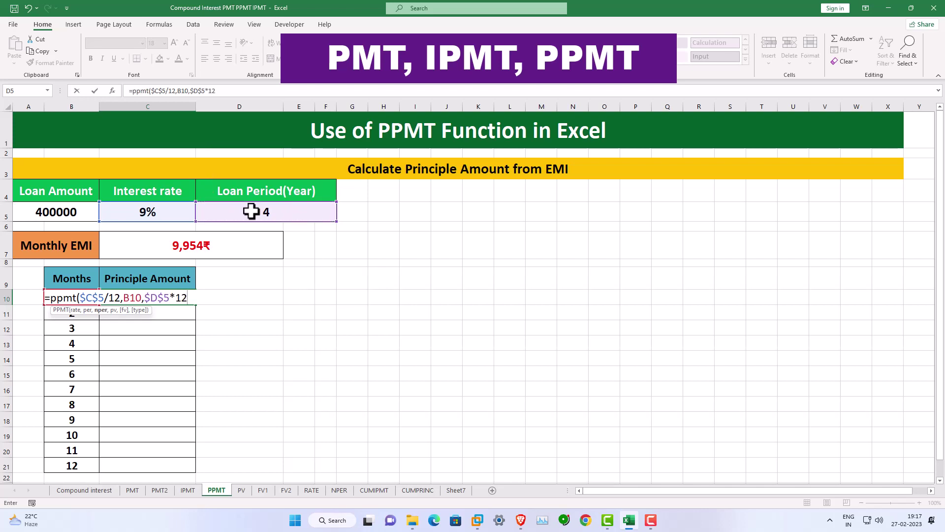
pyautogui.write(',')
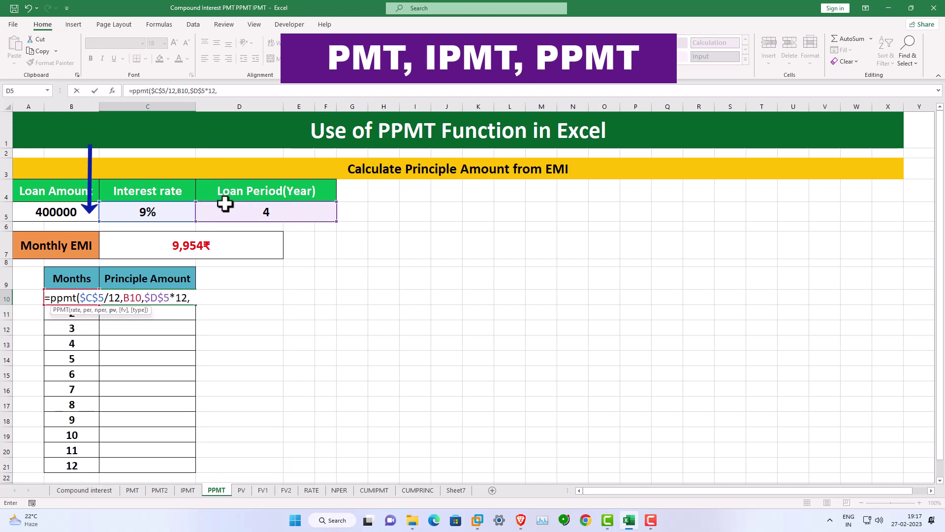
pyautogui.click(75, 210)
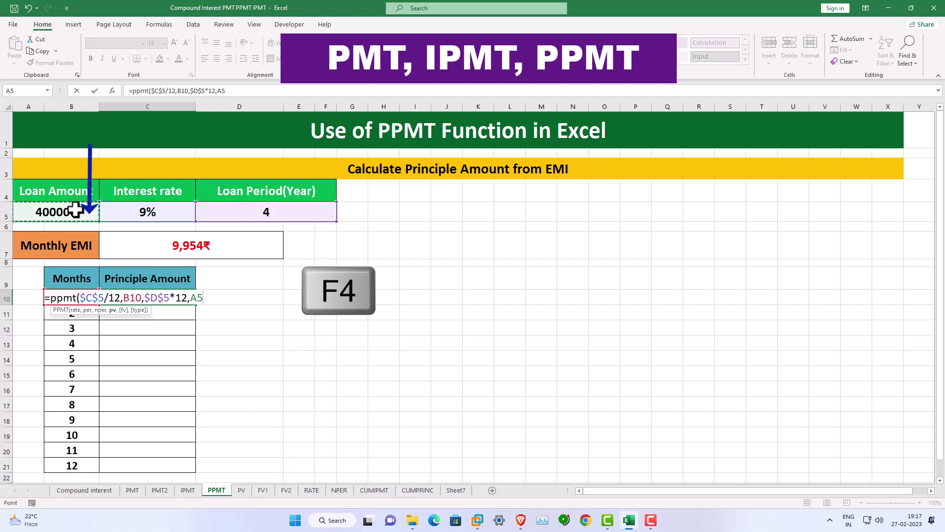
pyautogui.press('F4')
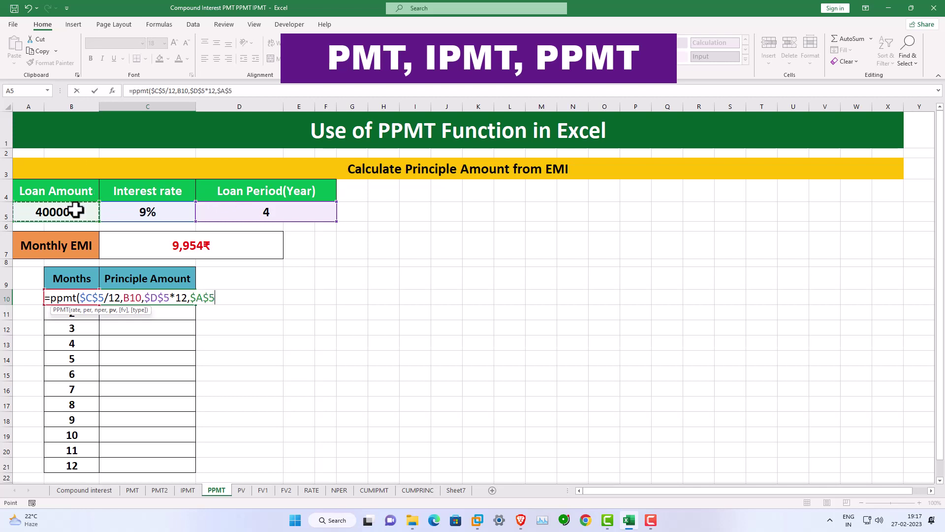
pyautogui.press('Return')
# Step: Fill the principal formula down to month 12, reaching ₹7,549.73
pyautogui.click(147, 297)
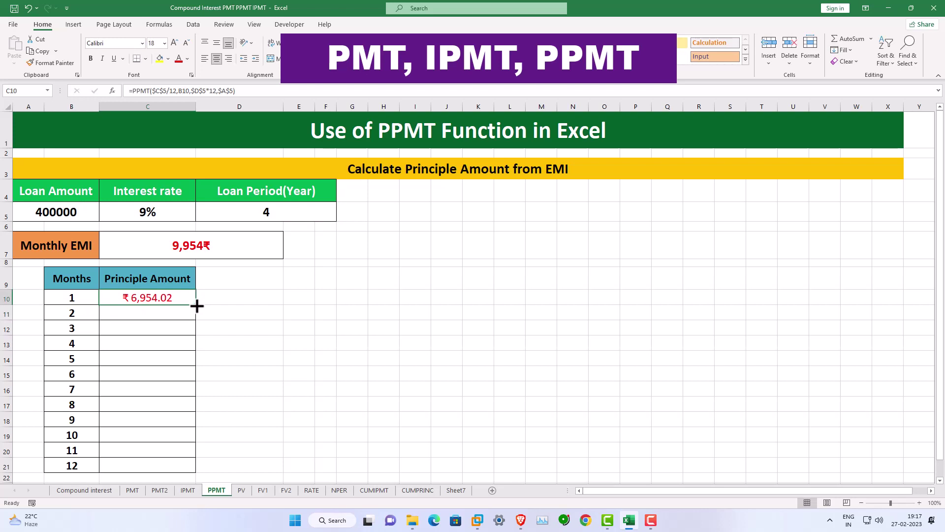
pyautogui.doubleClick(195, 305)
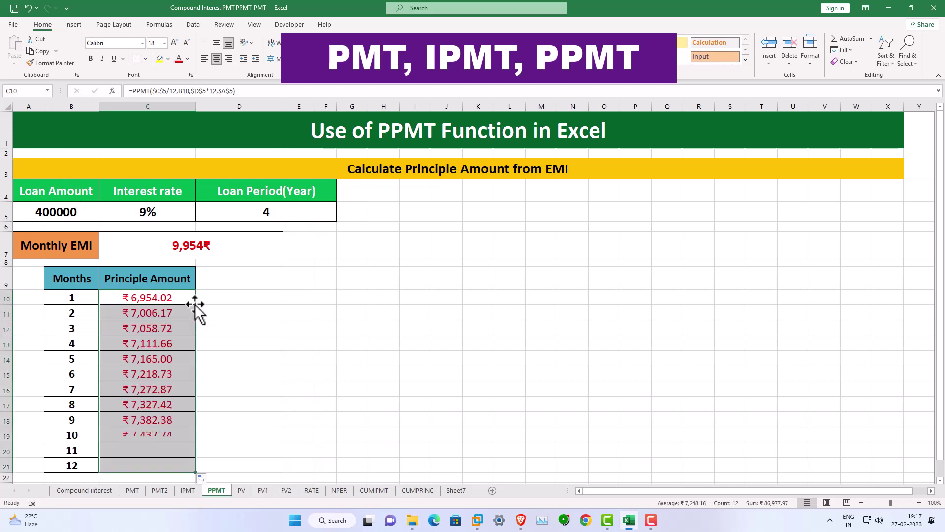
pyautogui.click(359, 326)
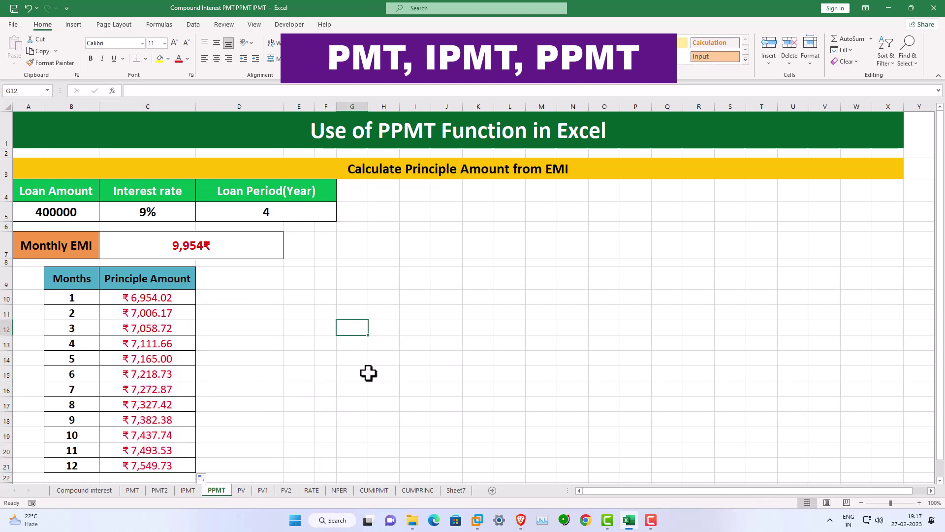